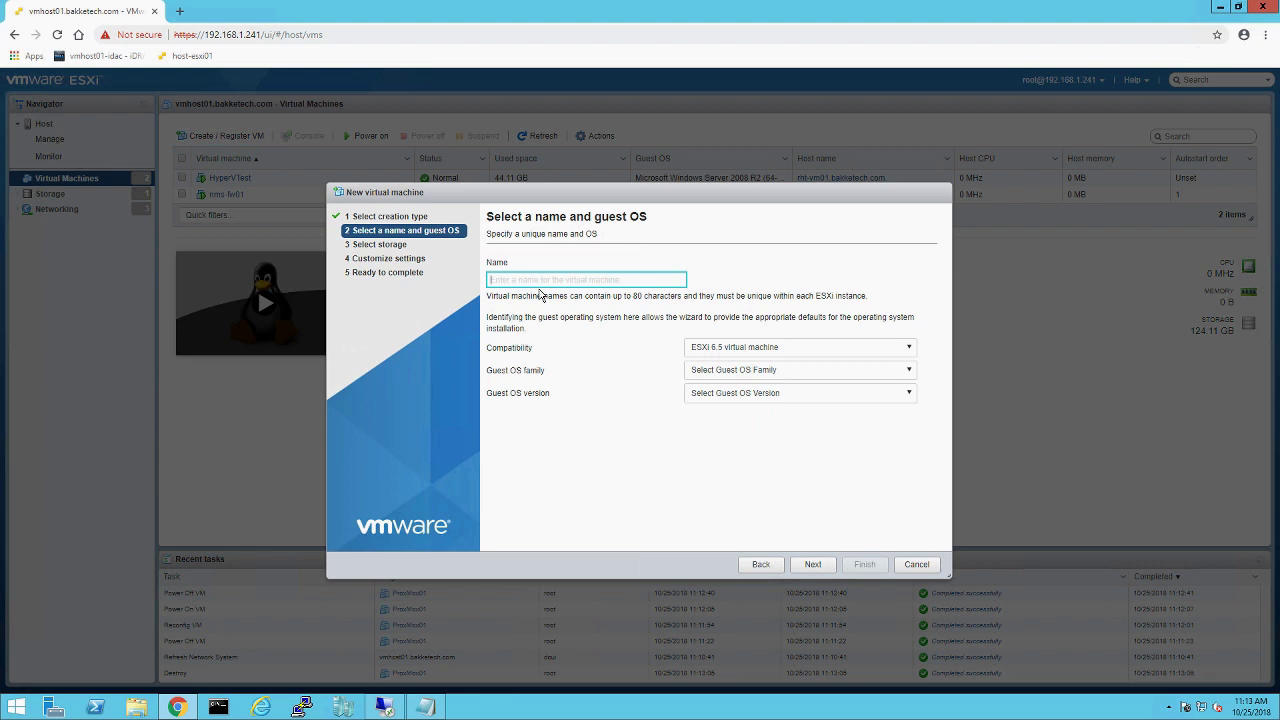
Step: Name the VM proxmox01 with Linux guest family and Debian GNU/Linux 9 (64-bit) version
{"action": "type", "text": "proxmox01"}
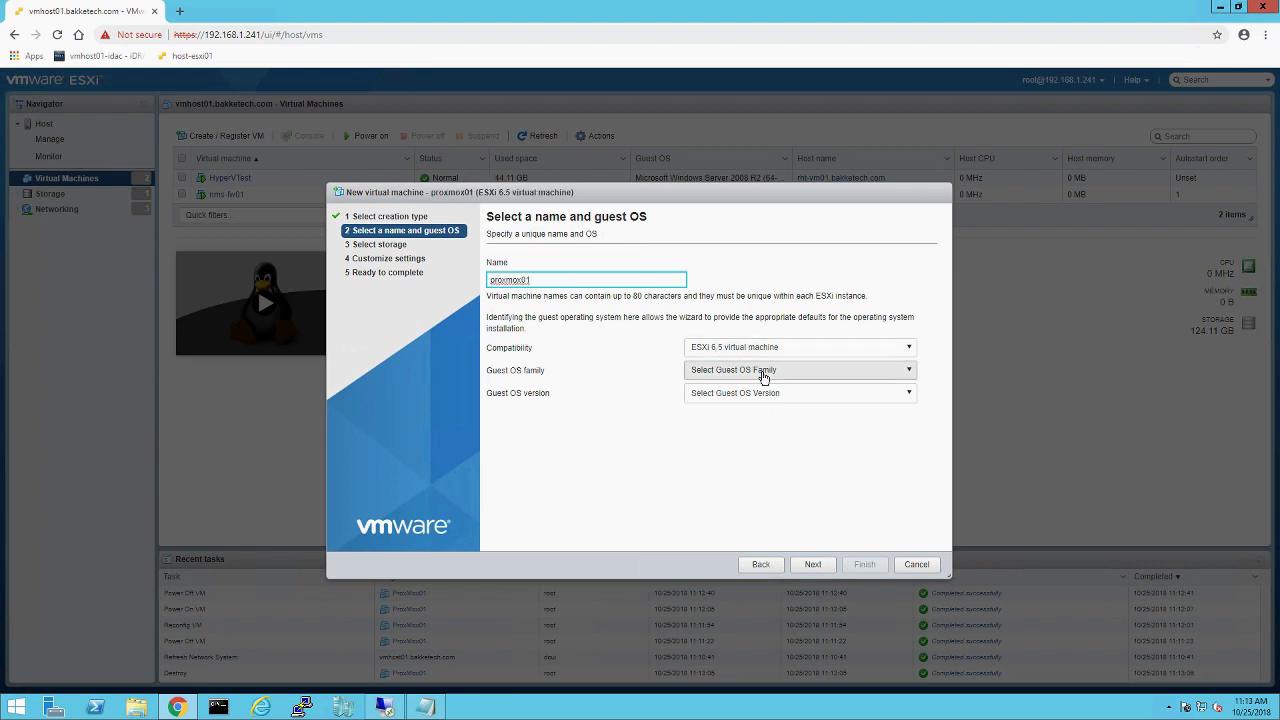
{"action": "left_click", "coordinate": [763, 374]}
{"action": "left_click", "coordinate": [720, 406]}
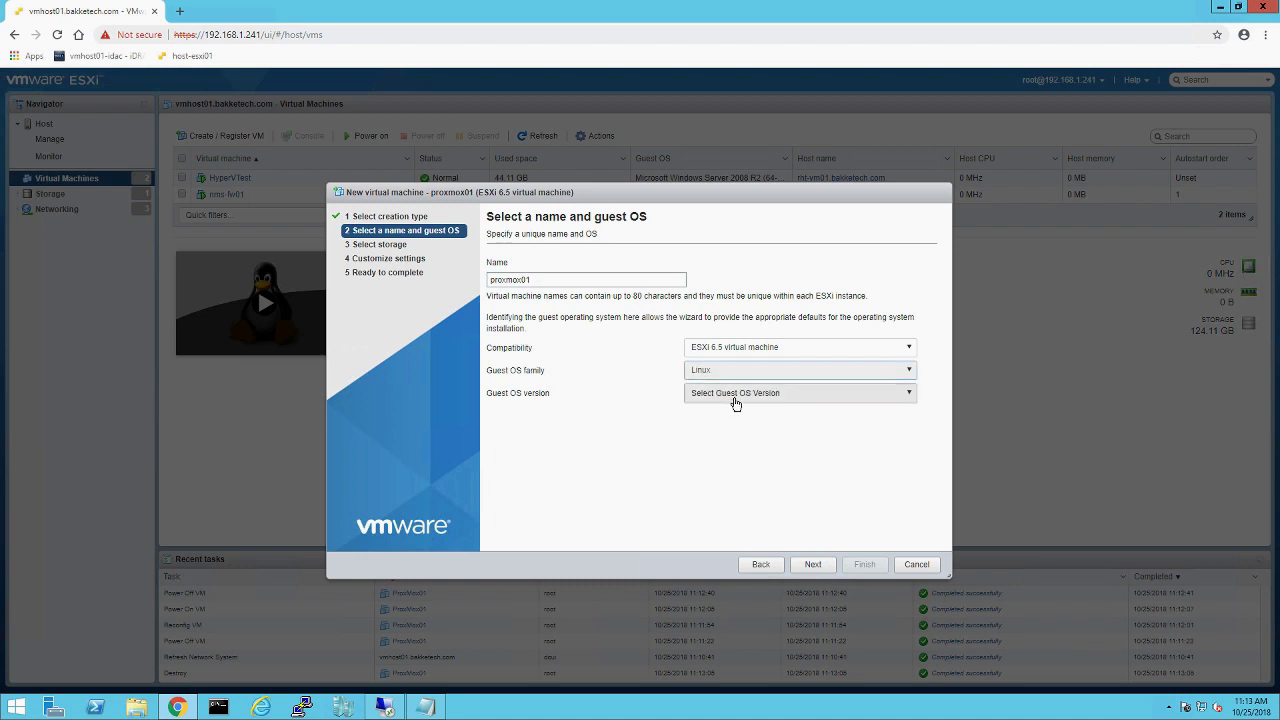
{"action": "left_click", "coordinate": [735, 400]}
{"action": "scroll", "coordinate": [740, 445], "scroll_direction": "down", "scroll_amount": 4}
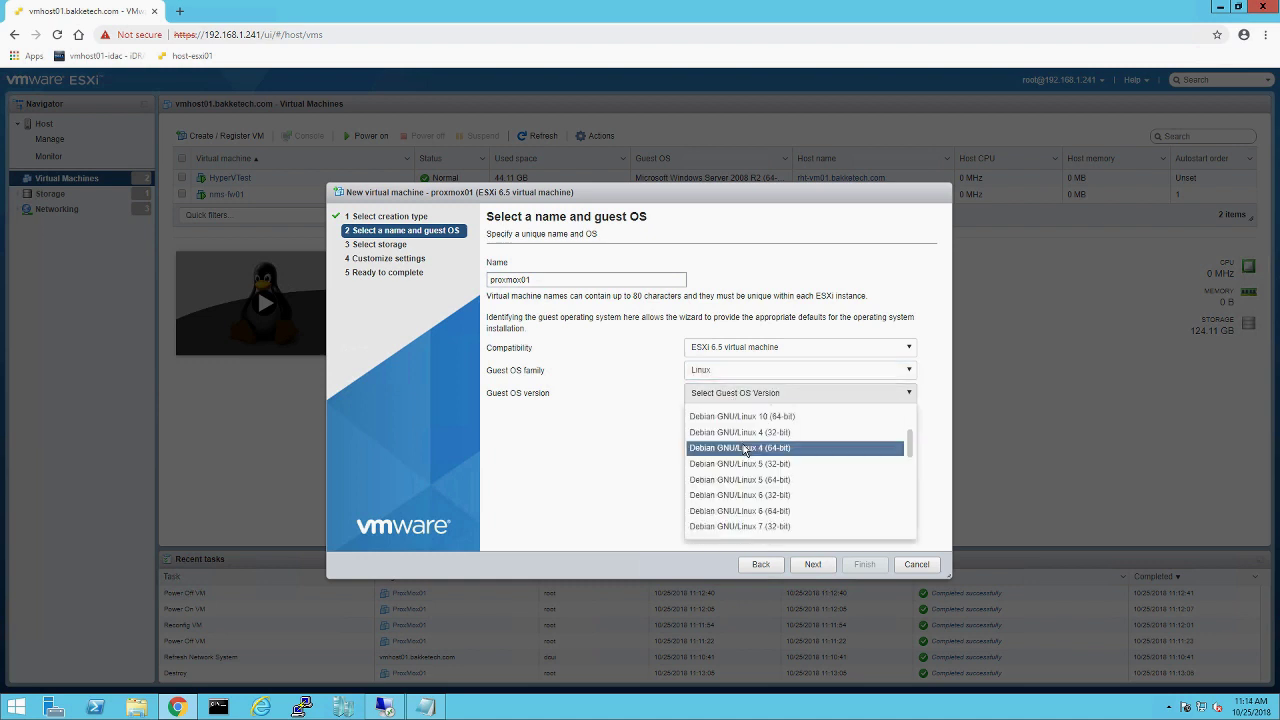
{"action": "scroll", "coordinate": [760, 505], "scroll_direction": "down", "scroll_amount": 2}
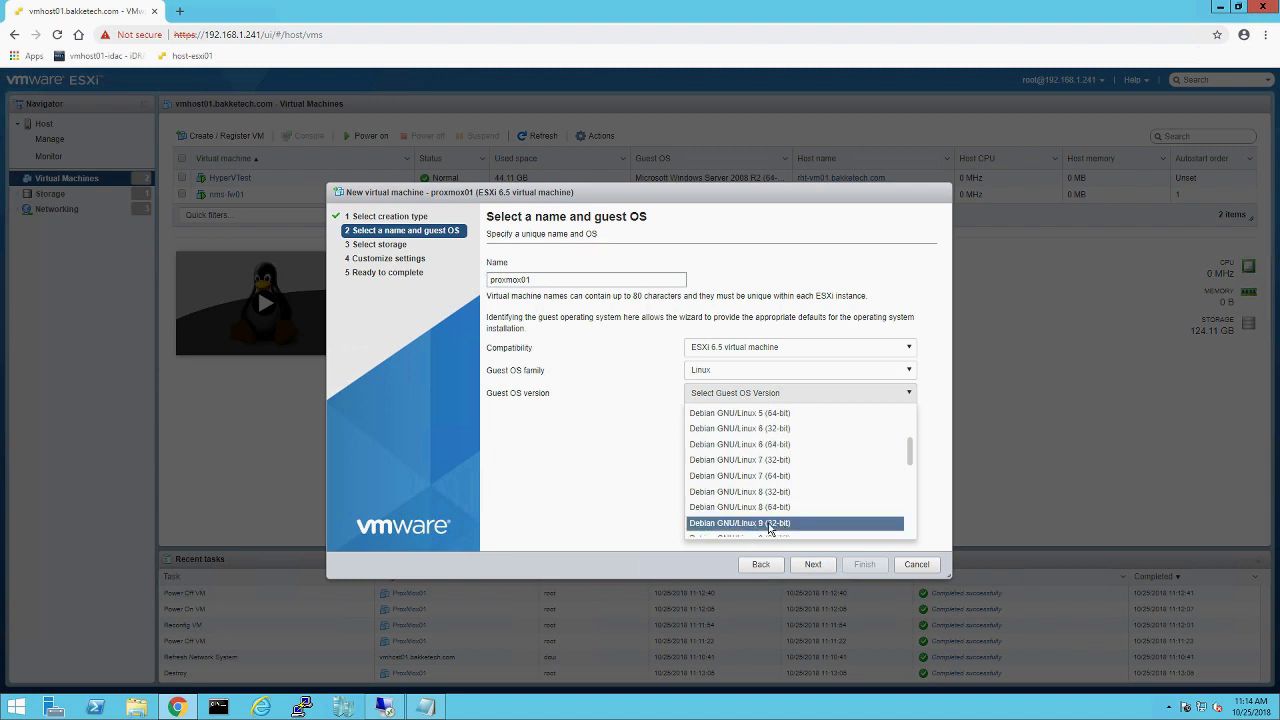
{"action": "scroll", "coordinate": [770, 525], "scroll_direction": "down", "scroll_amount": 2}
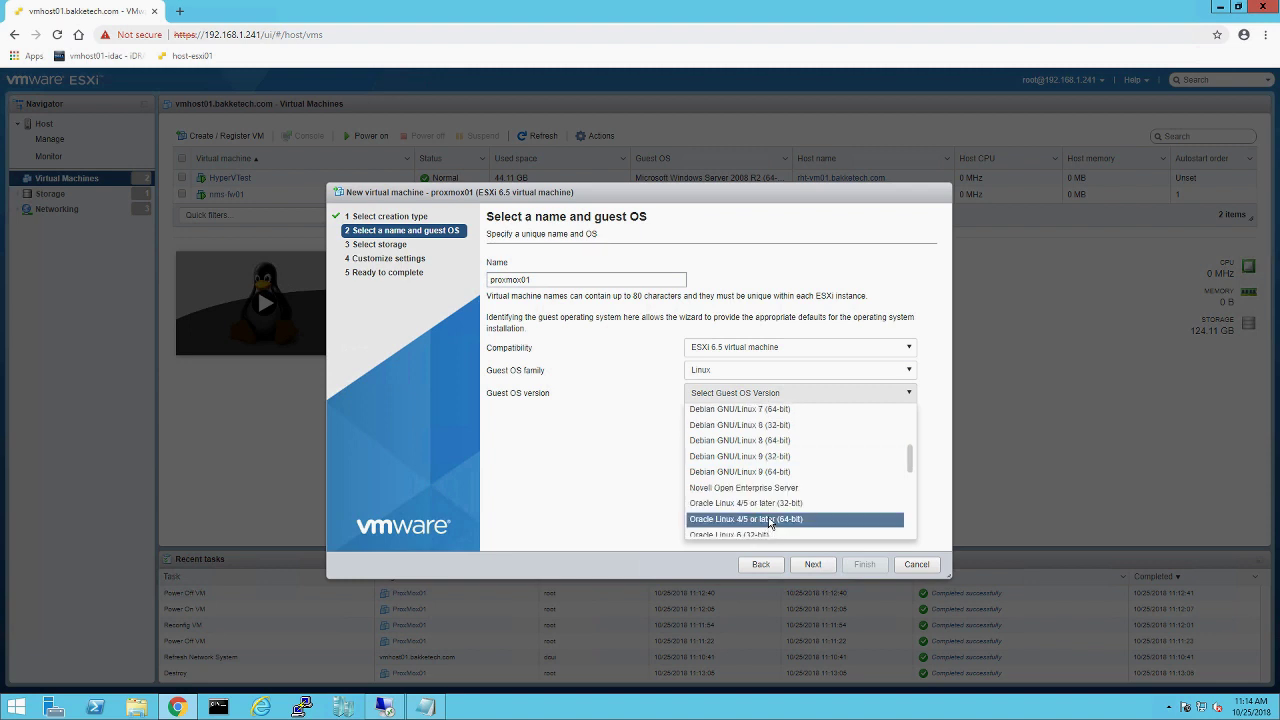
{"action": "left_click", "coordinate": [768, 472]}
{"action": "left_click", "coordinate": [810, 564]}
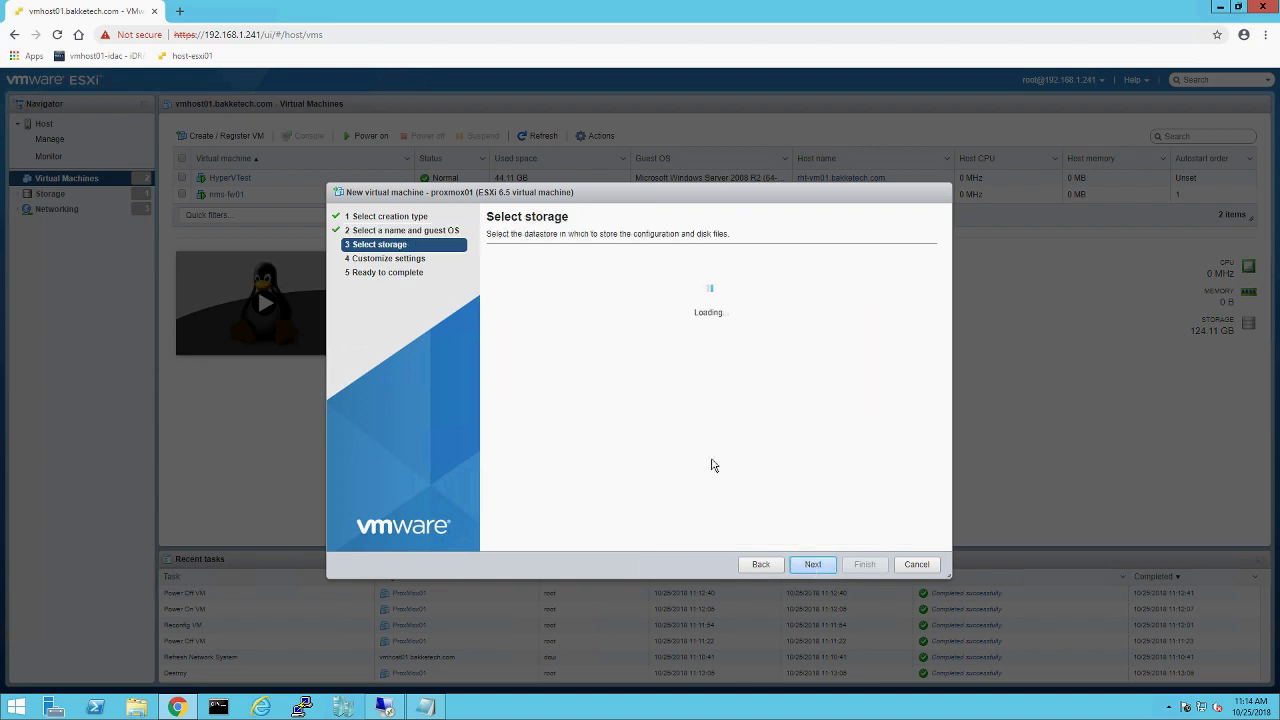
Step: Keep Datastore01 storage, set memory to 8 GB, and select the hard disk size field
{"action": "left_click", "coordinate": [810, 564]}
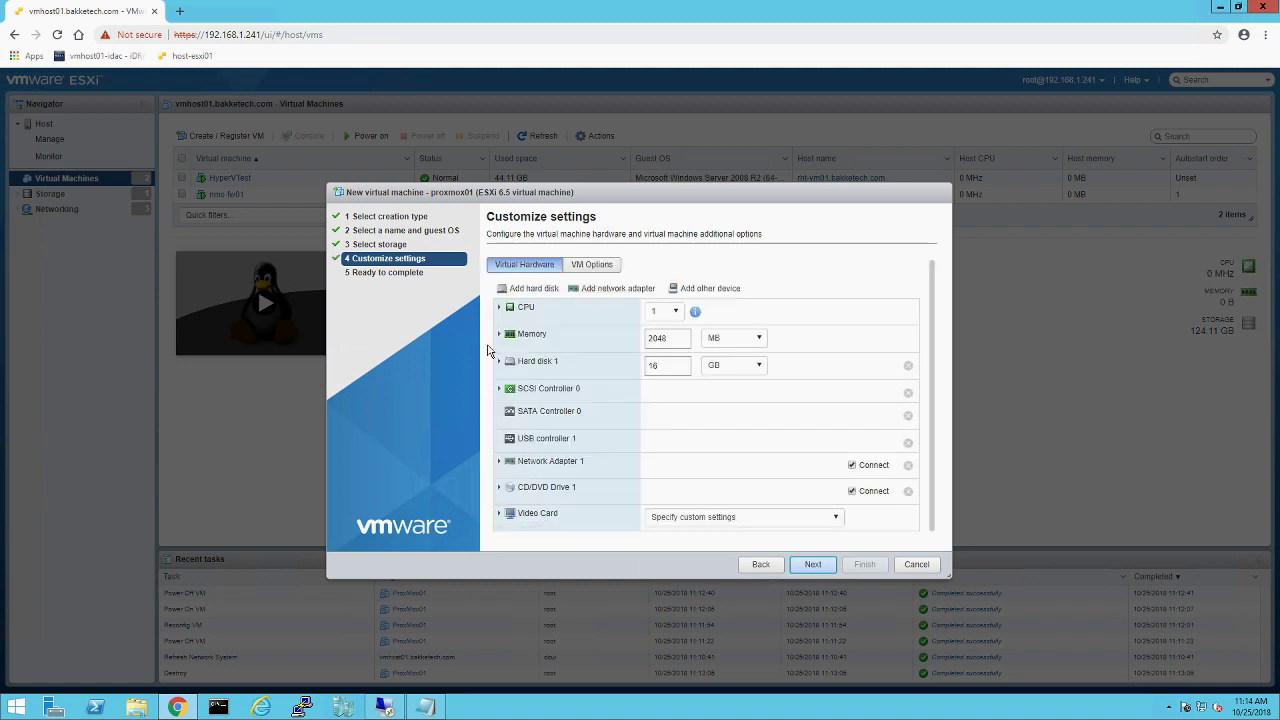
{"action": "left_click", "coordinate": [740, 342]}
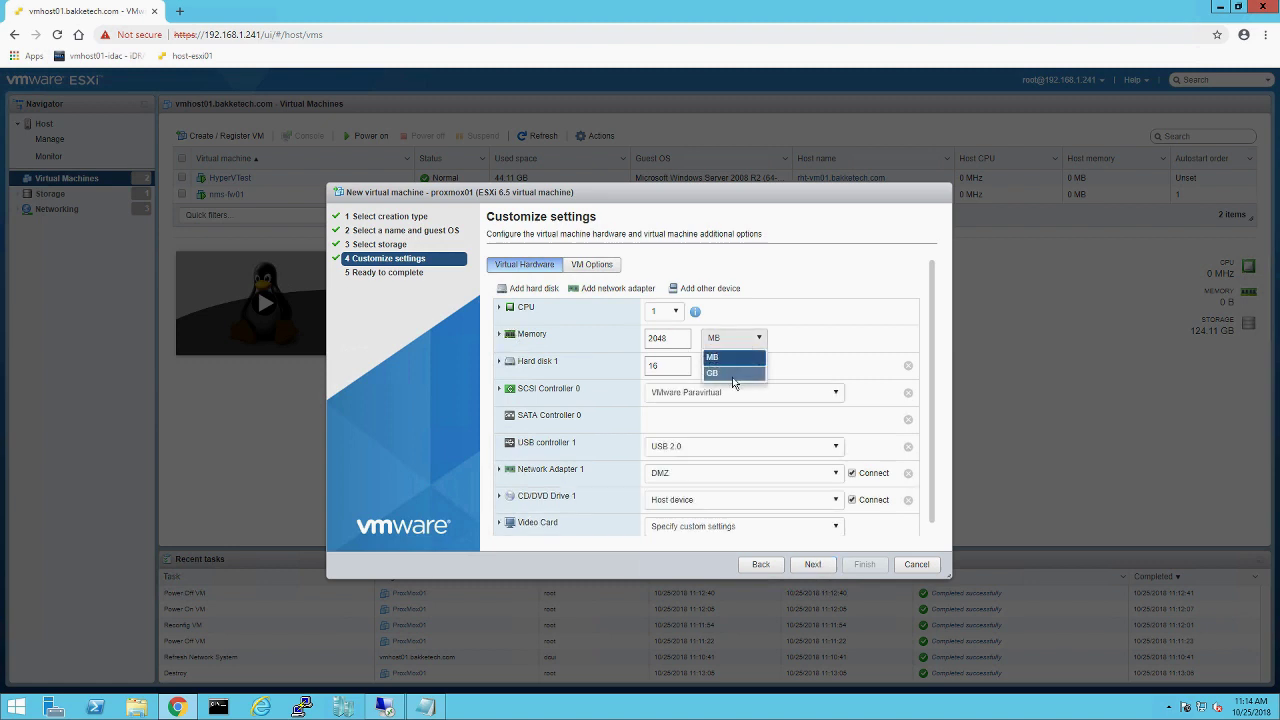
{"action": "left_click", "coordinate": [730, 375]}
{"action": "key", "text": "shift+Tab"}
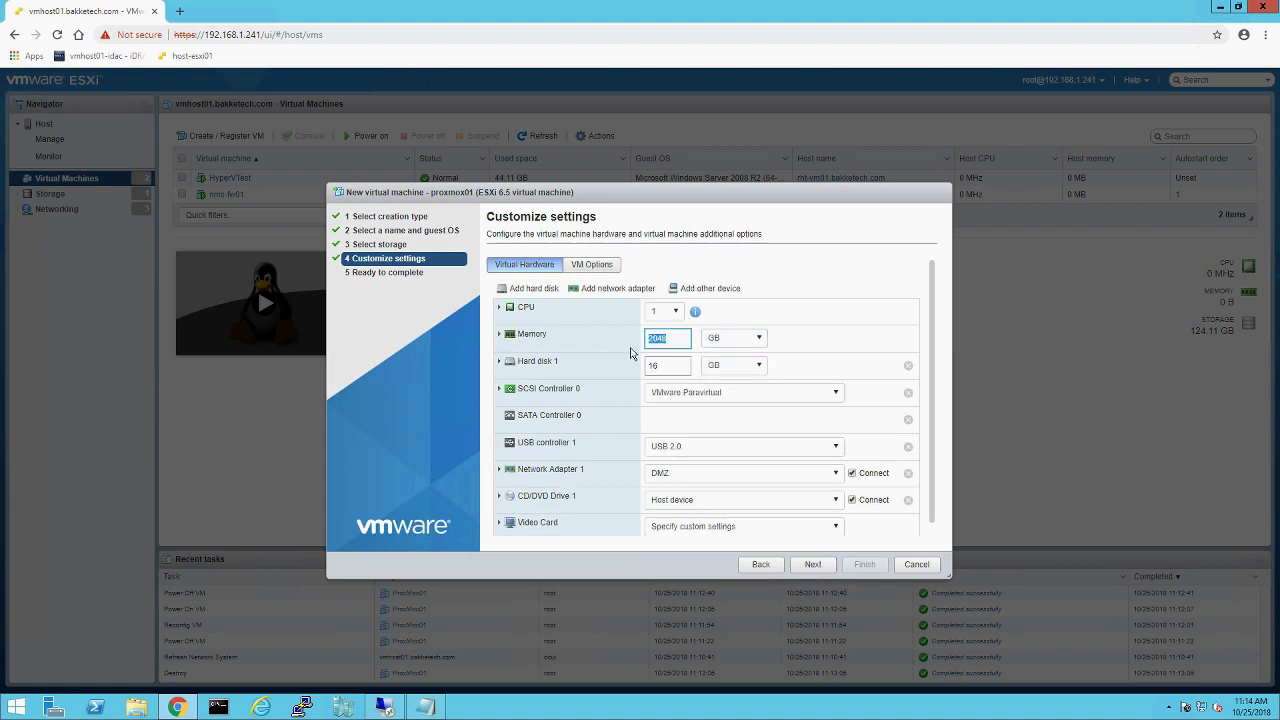
{"action": "type", "text": "8"}
{"action": "double_click", "coordinate": [661, 364]}
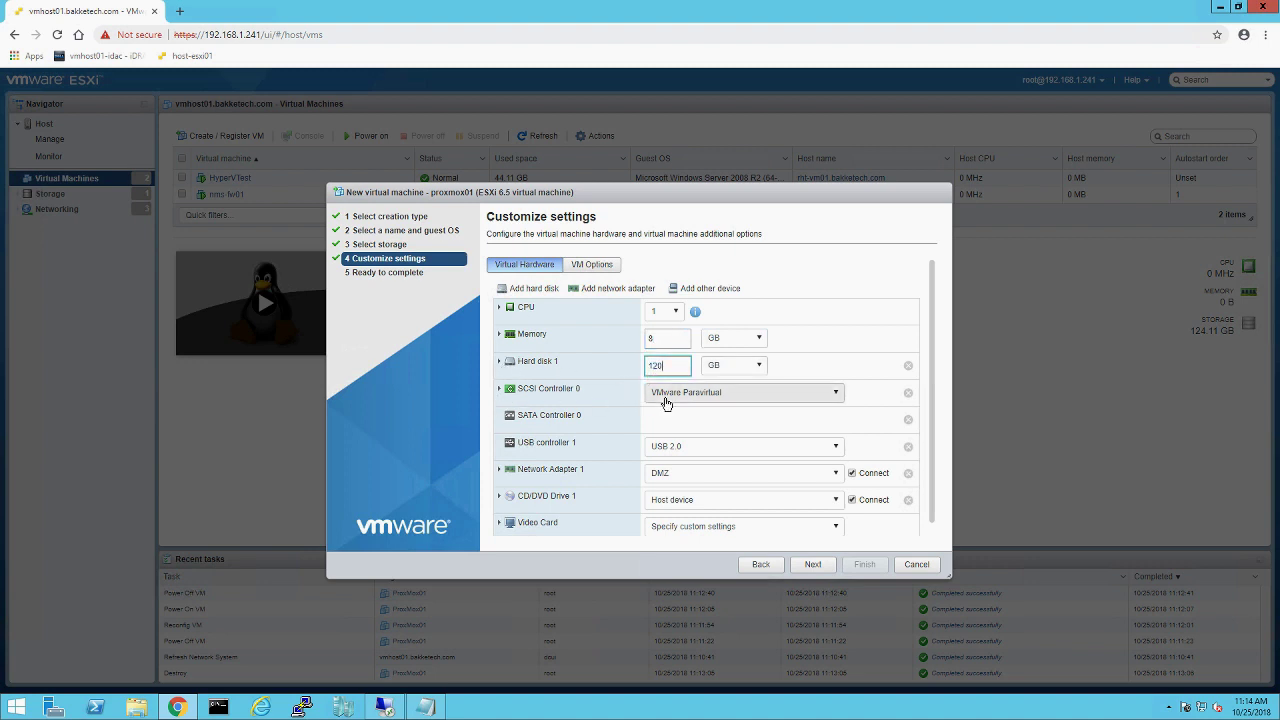
Step: Give the VM 4 CPUs with all 4 cores on one socket
{"action": "left_click", "coordinate": [499, 308]}
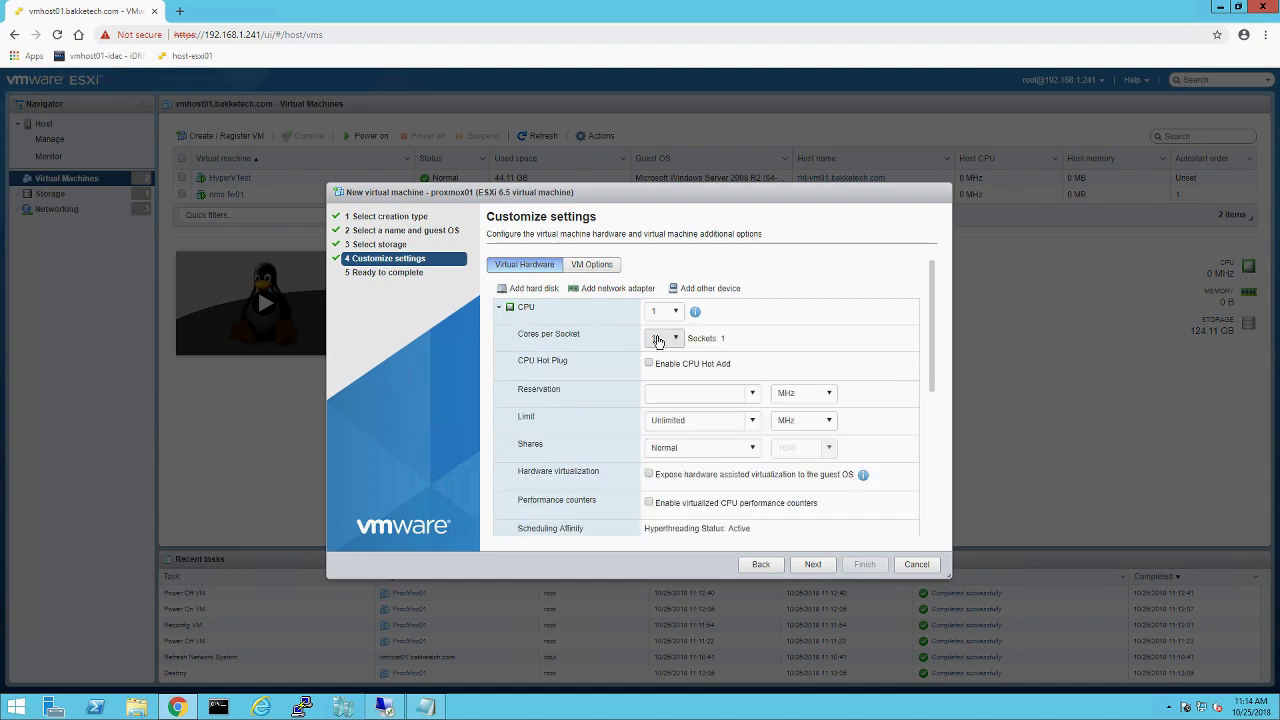
{"action": "left_click", "coordinate": [663, 312]}
{"action": "left_click", "coordinate": [664, 340]}
{"action": "left_click", "coordinate": [664, 338]}
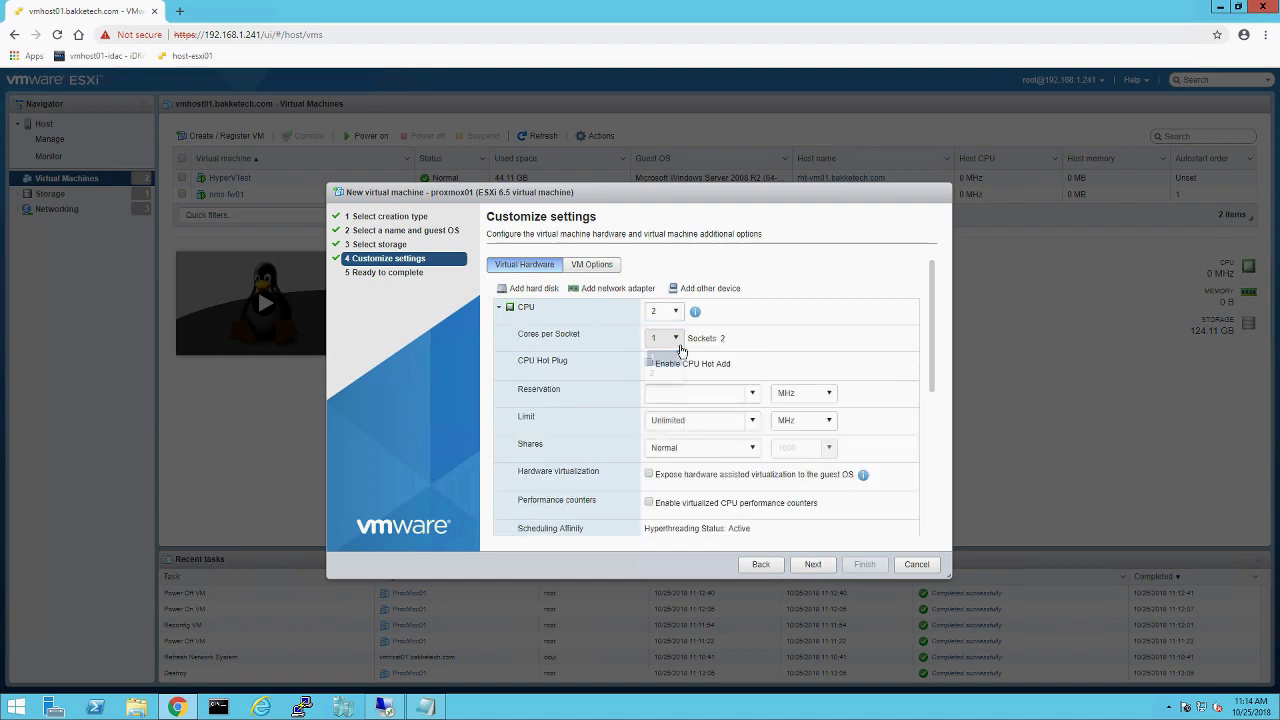
{"action": "left_click", "coordinate": [664, 374]}
{"action": "left_click_drag", "start_coordinate": [936, 355], "coordinate": [938, 385]}
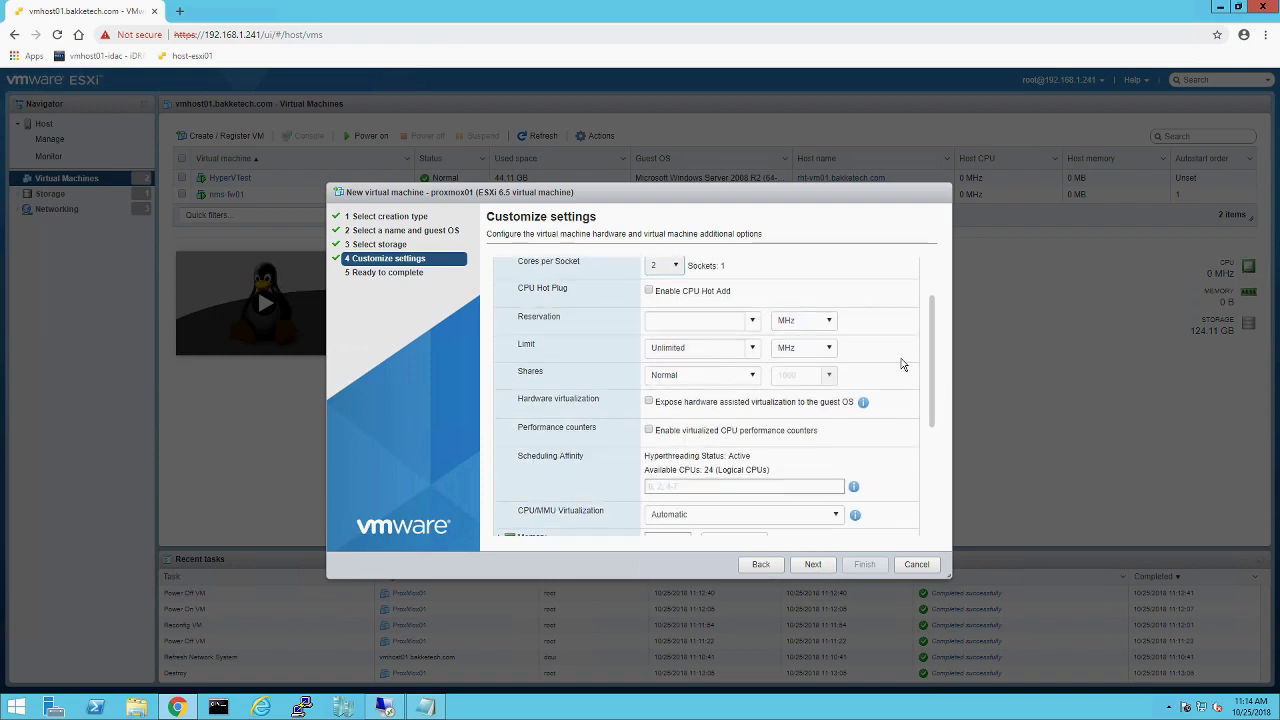
{"action": "left_click", "coordinate": [676, 264]}
{"action": "left_click", "coordinate": [676, 299]}
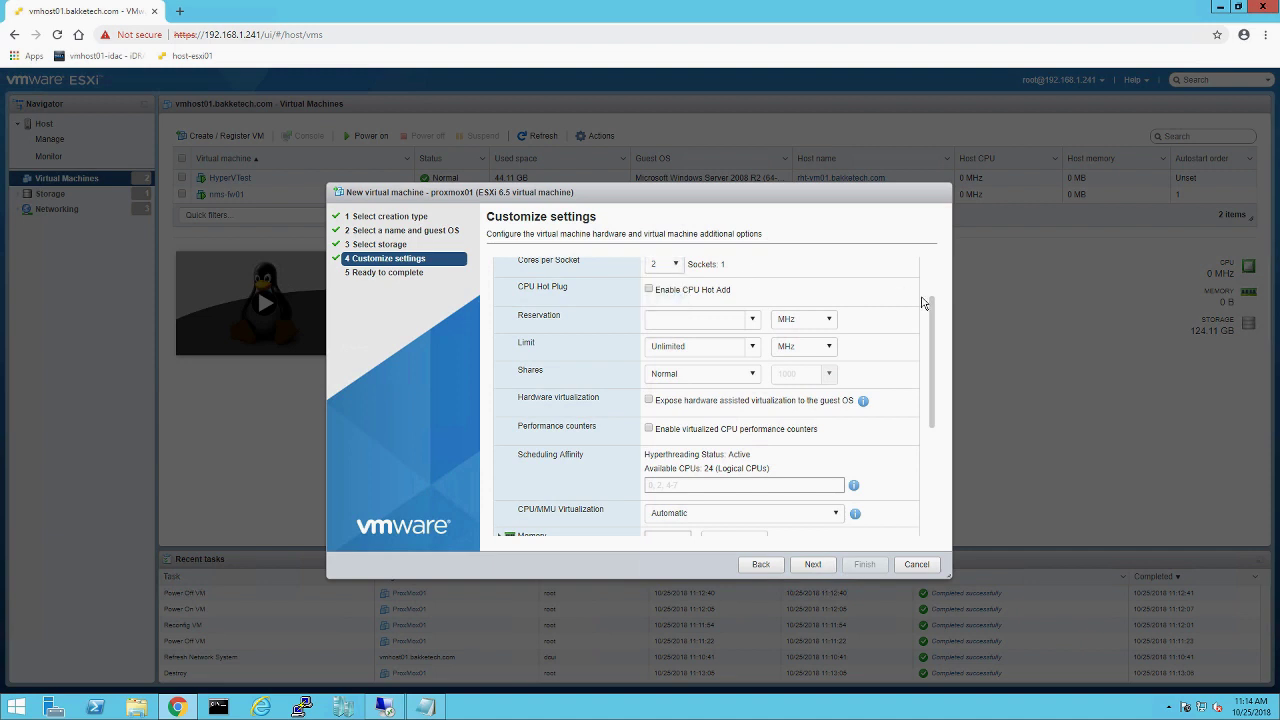
{"action": "left_click_drag", "start_coordinate": [937, 298], "coordinate": [937, 282]}
{"action": "left_click", "coordinate": [677, 312]}
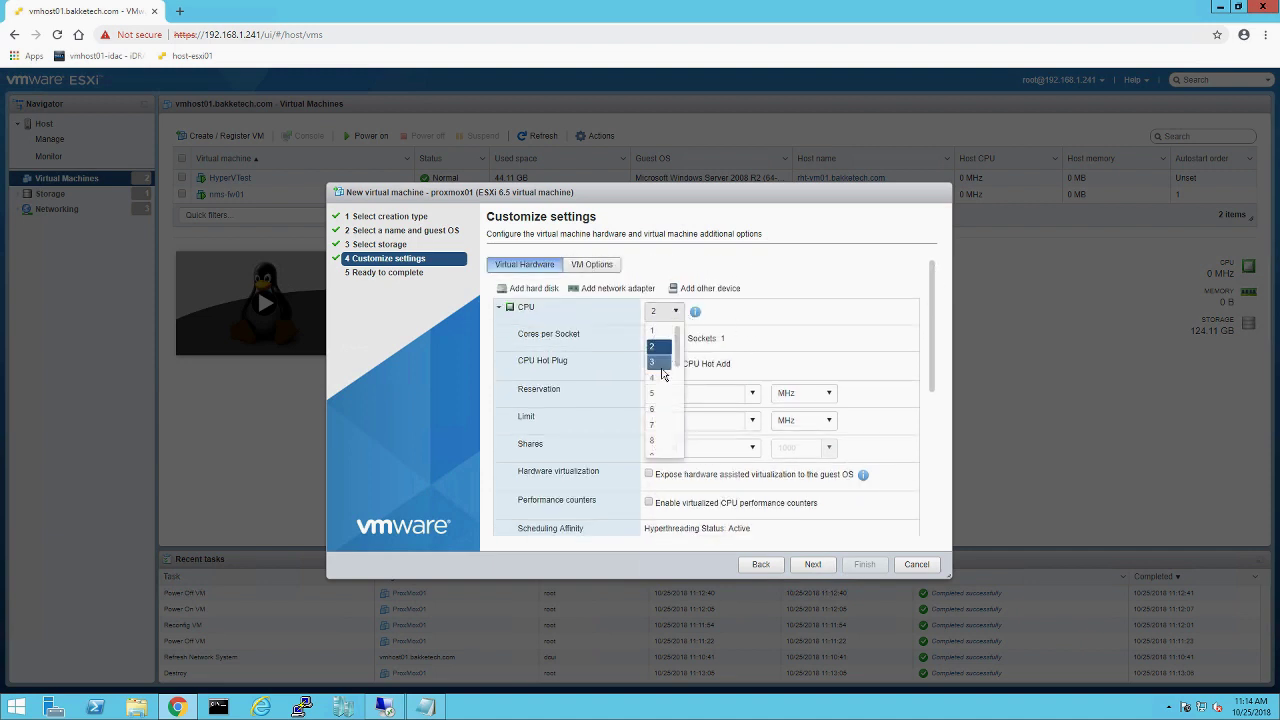
{"action": "left_click", "coordinate": [660, 379]}
{"action": "left_click", "coordinate": [664, 338]}
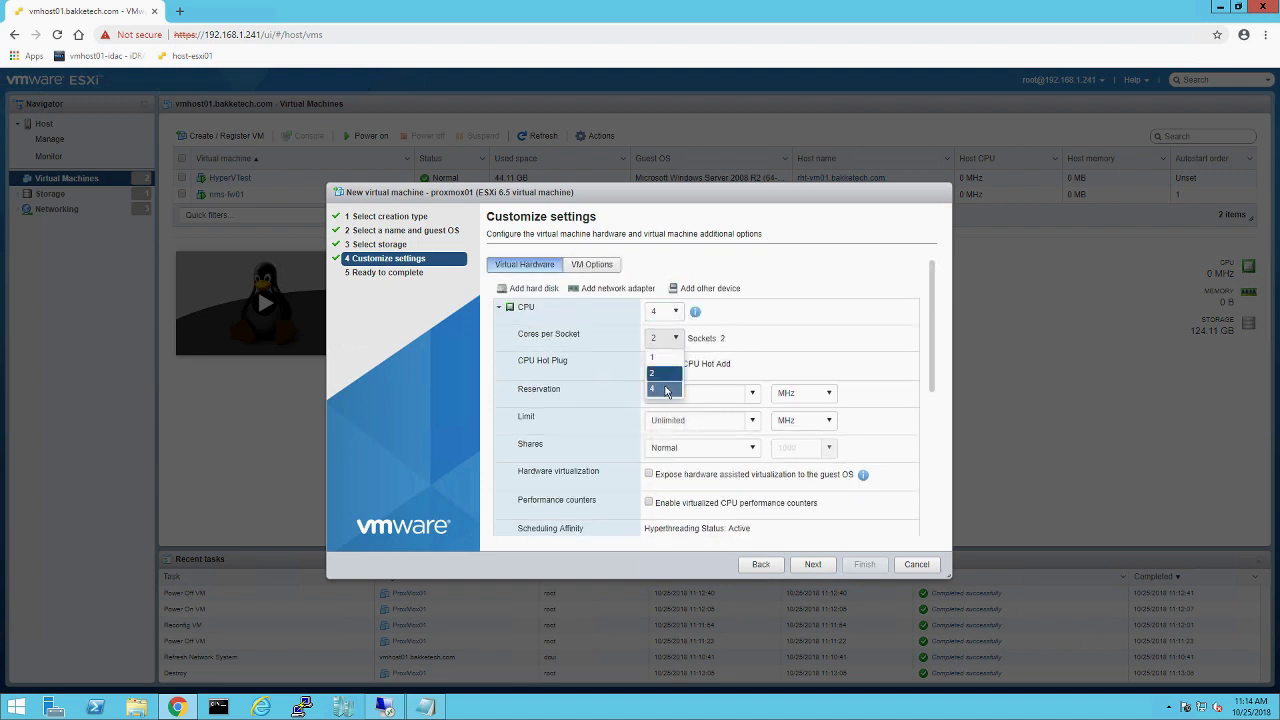
{"action": "left_click", "coordinate": [669, 386]}
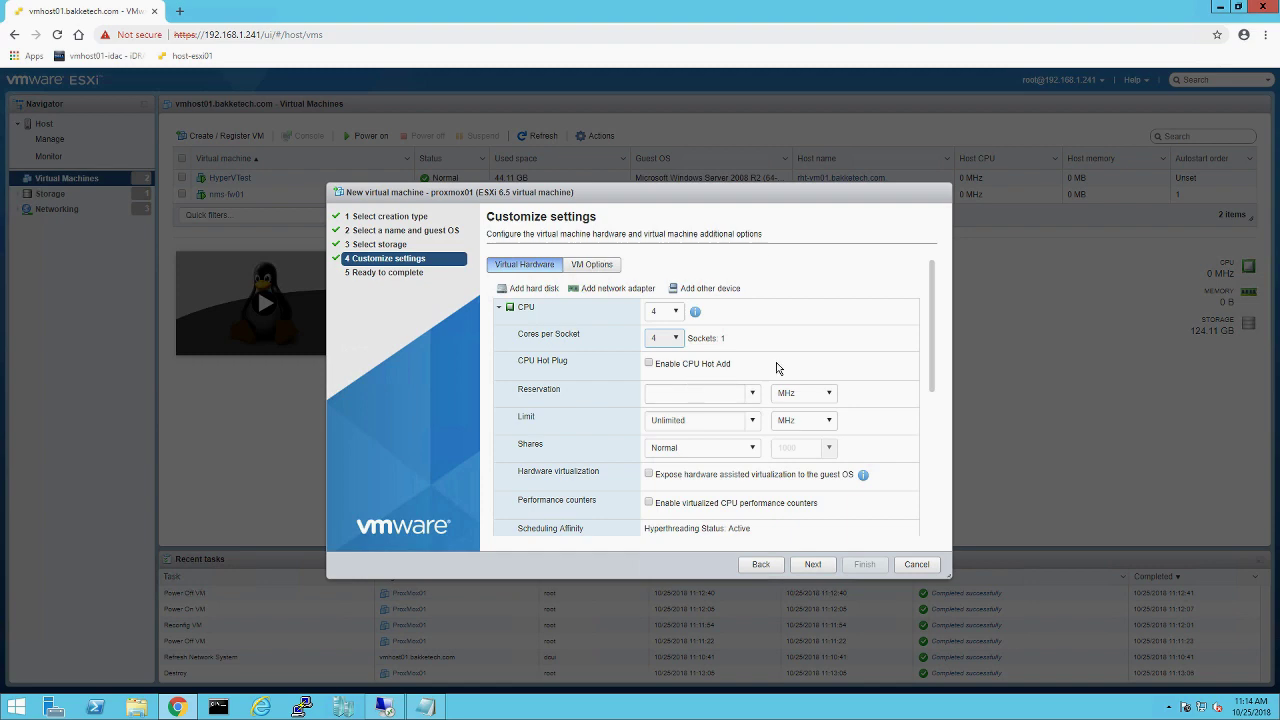
Step: Expose hardware-assisted virtualization to the guest and enable virtualized CPU performance counters
{"action": "scroll", "coordinate": [930, 358], "scroll_direction": "down", "scroll_amount": 2}
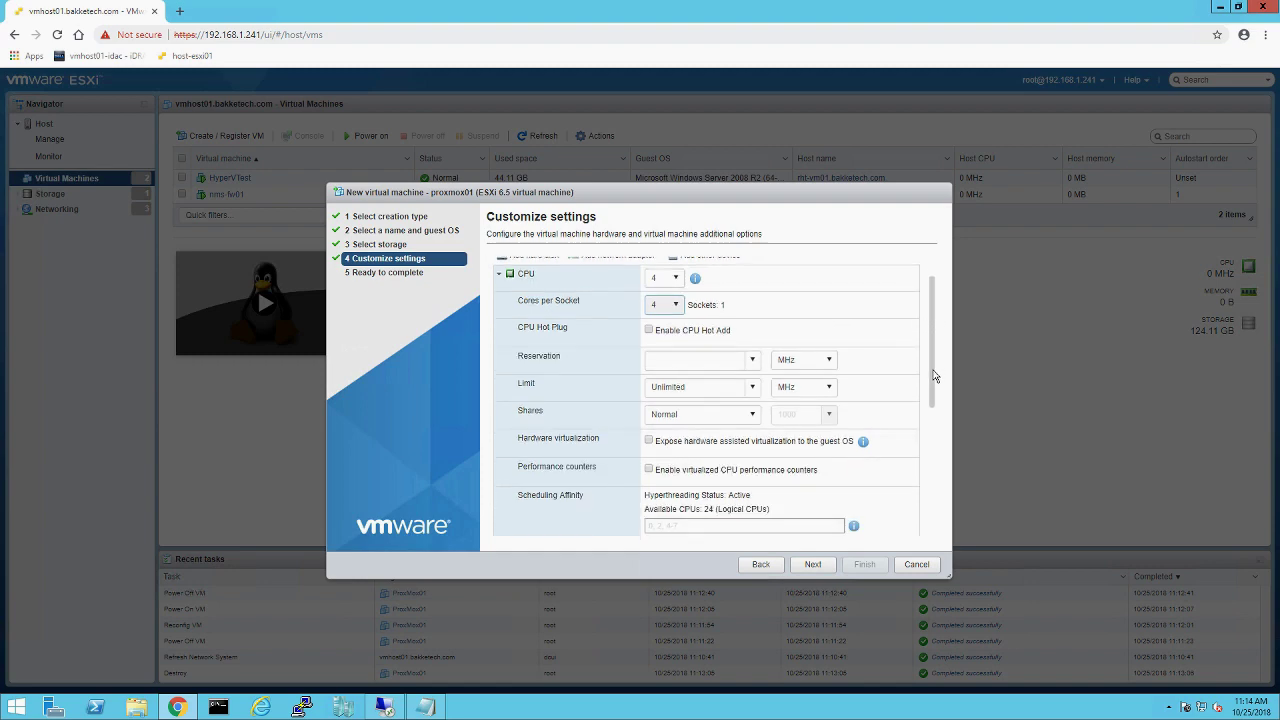
{"action": "left_click", "coordinate": [649, 397]}
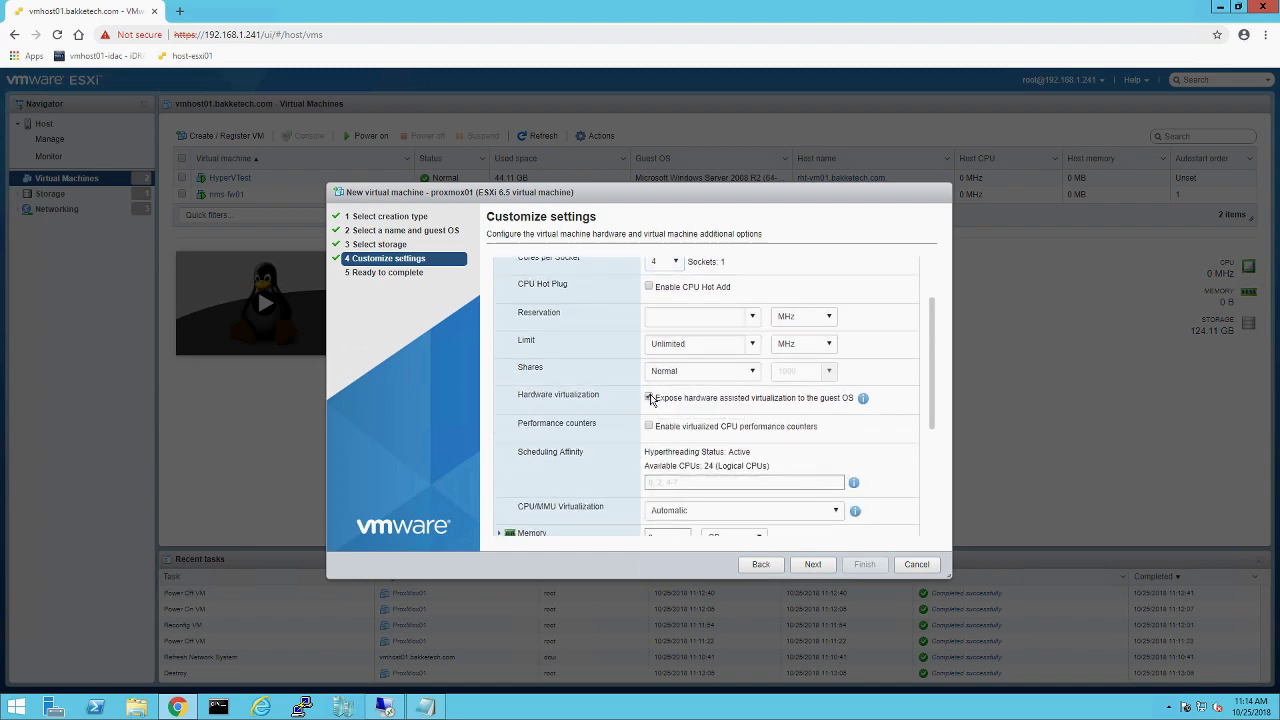
{"action": "left_click", "coordinate": [650, 427]}
{"action": "left_click_drag", "start_coordinate": [932, 389], "coordinate": [946, 469]}
Step: Set CPU/MMU virtualization to Hardware CPU and MMU and remove USB controller 1
{"action": "left_click", "coordinate": [722, 362]}
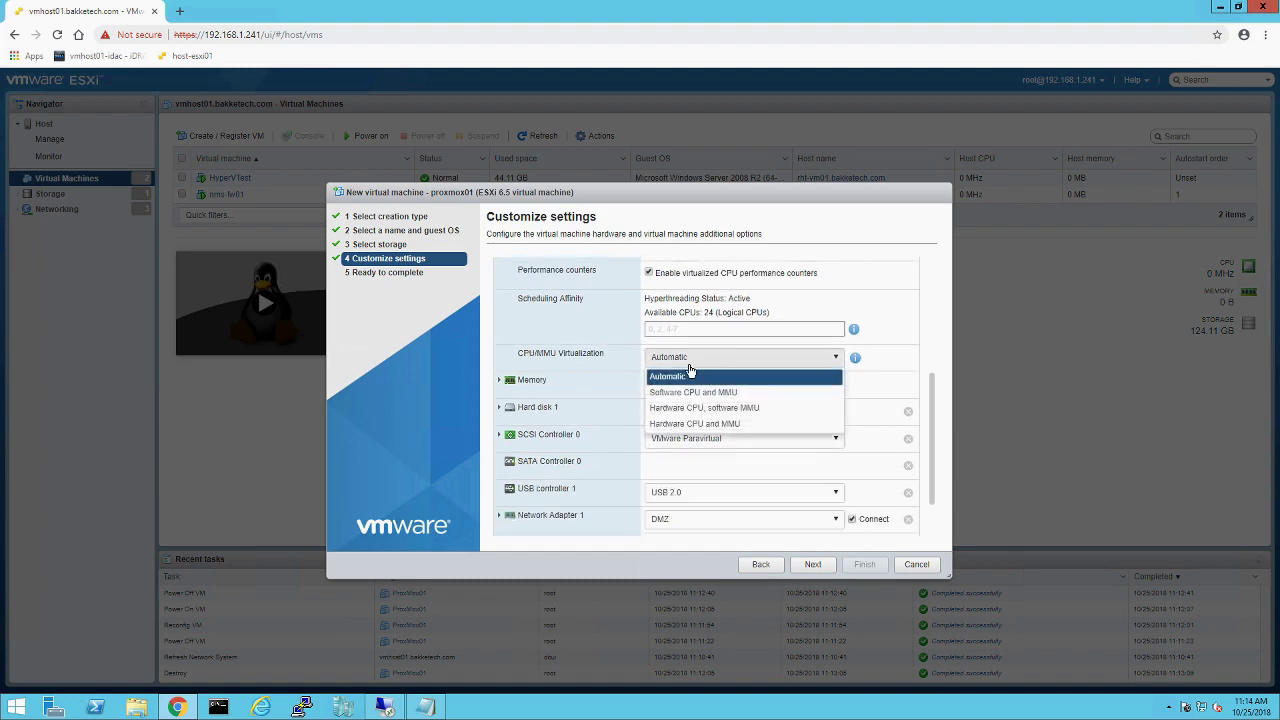
{"action": "left_click", "coordinate": [670, 431]}
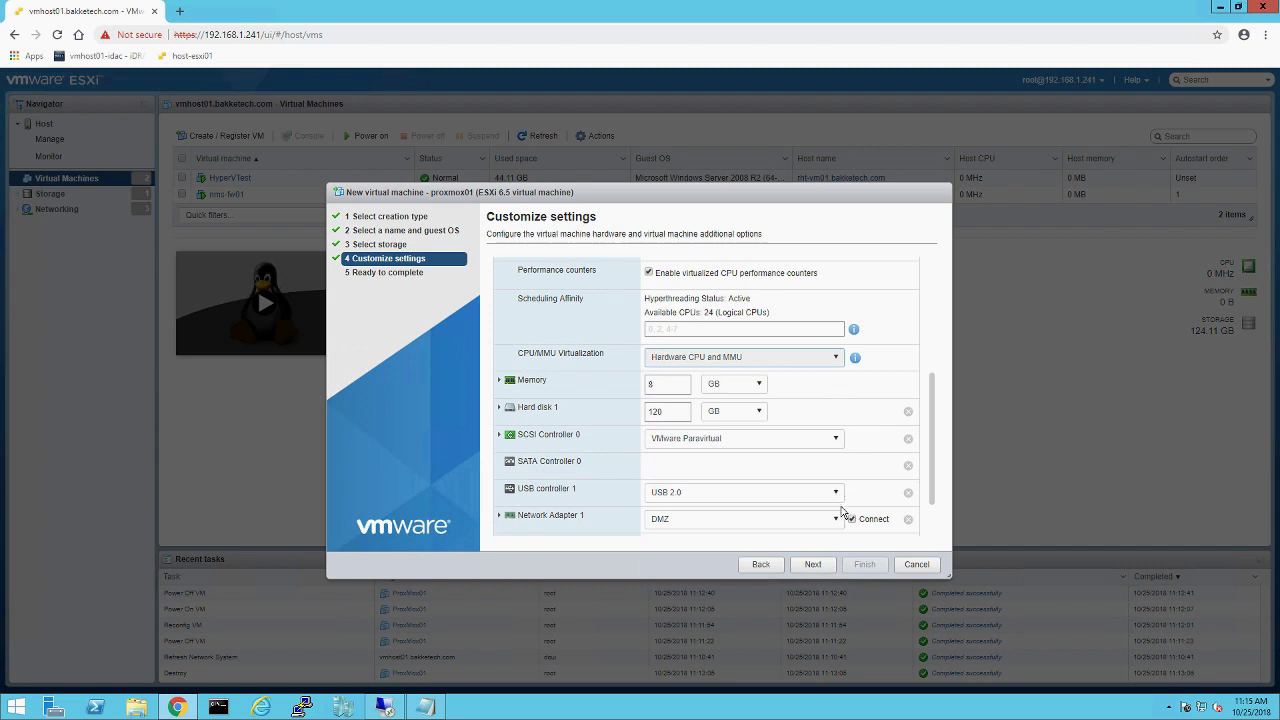
{"action": "scroll", "coordinate": [930, 430], "scroll_direction": "down", "scroll_amount": 2}
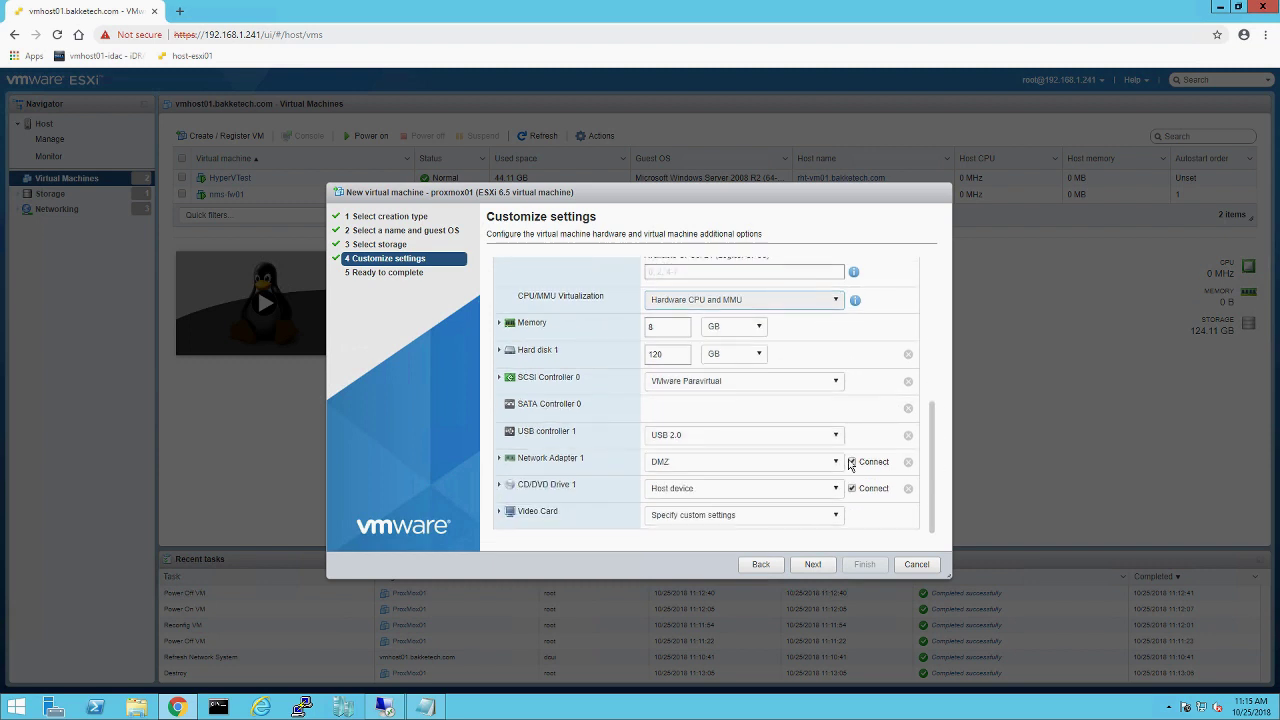
{"action": "left_click", "coordinate": [908, 438]}
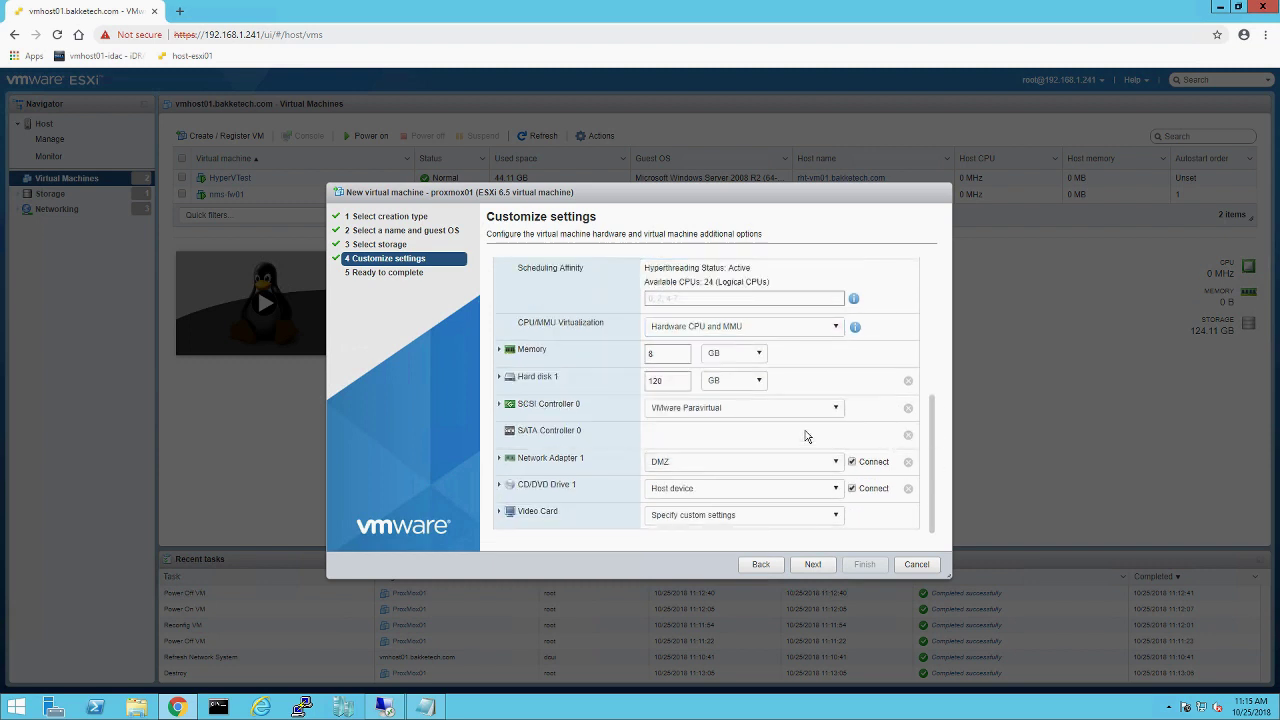
Step: Connect Network Adapter 1 to HomeNet and set the CD/DVD drive to Datastore ISO file
{"action": "left_click", "coordinate": [725, 465]}
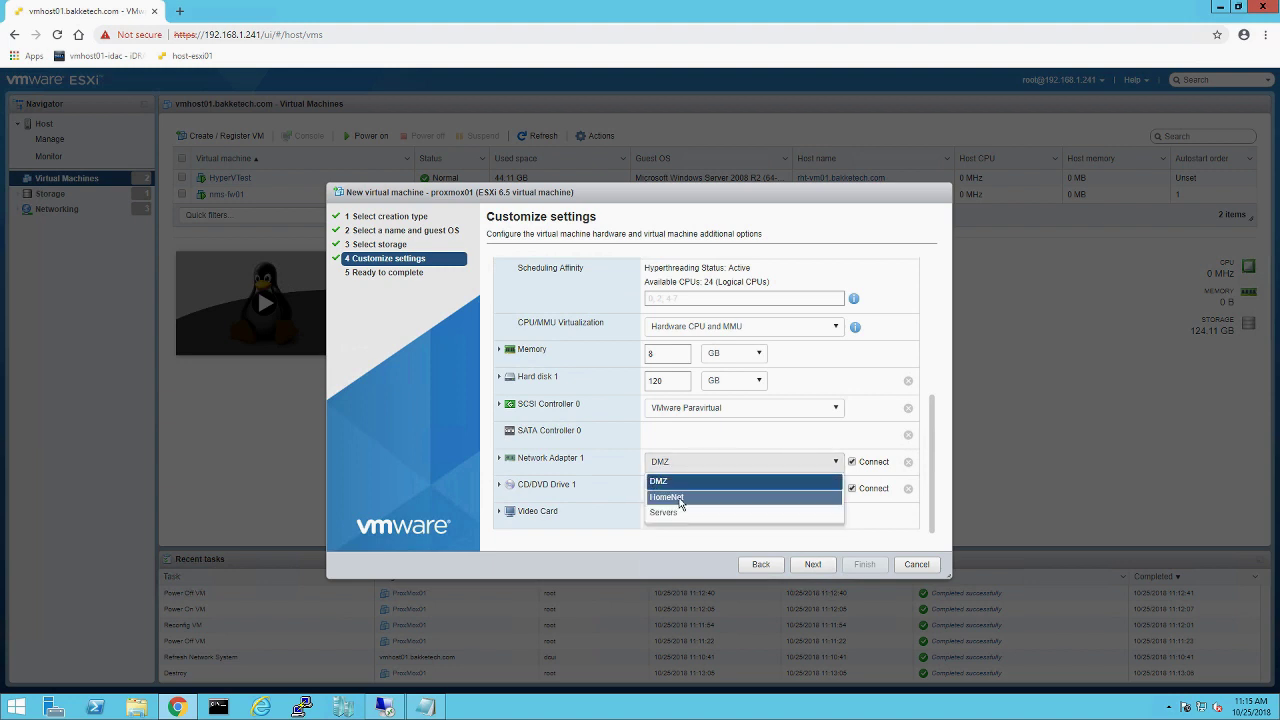
{"action": "left_click", "coordinate": [667, 497]}
{"action": "left_click", "coordinate": [738, 490]}
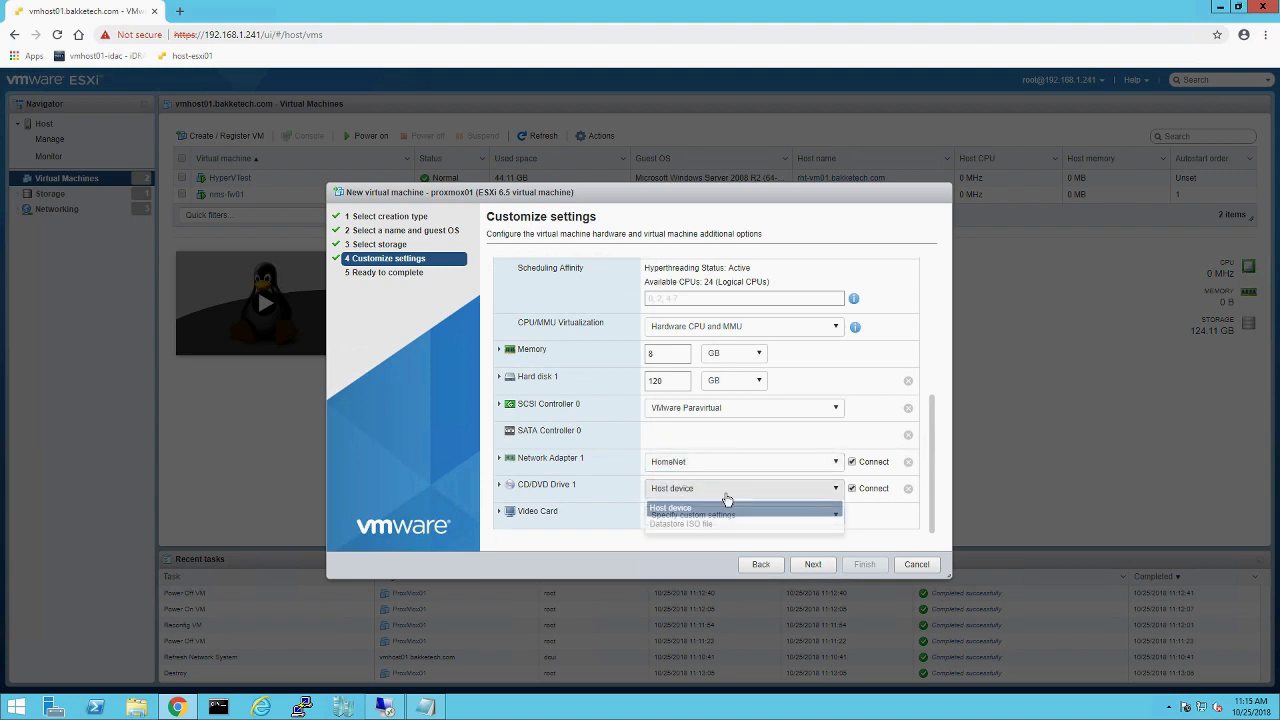
{"action": "left_click", "coordinate": [749, 523]}
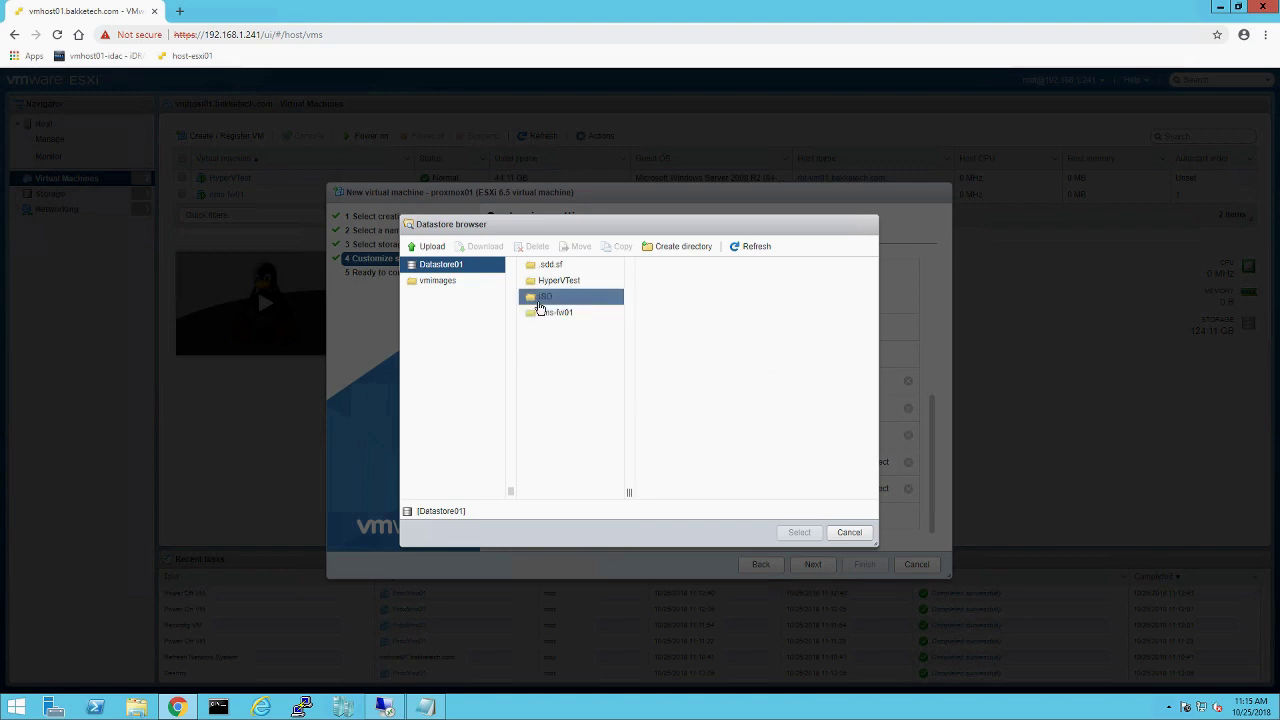
Step: Select proxmox-ve_5.2-1.iso from Datastore01's ISO folder for the CD/DVD drive
{"action": "left_click", "coordinate": [560, 297]}
{"action": "left_click", "coordinate": [697, 393]}
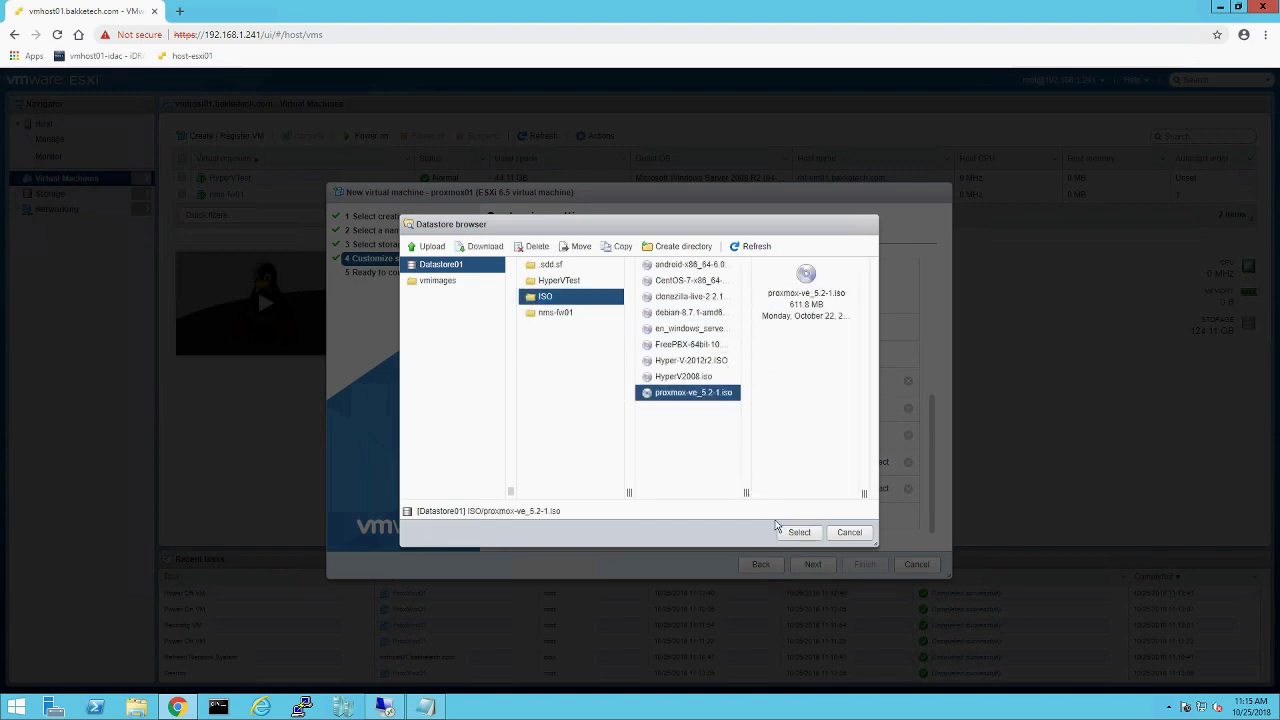
{"action": "left_click", "coordinate": [798, 532]}
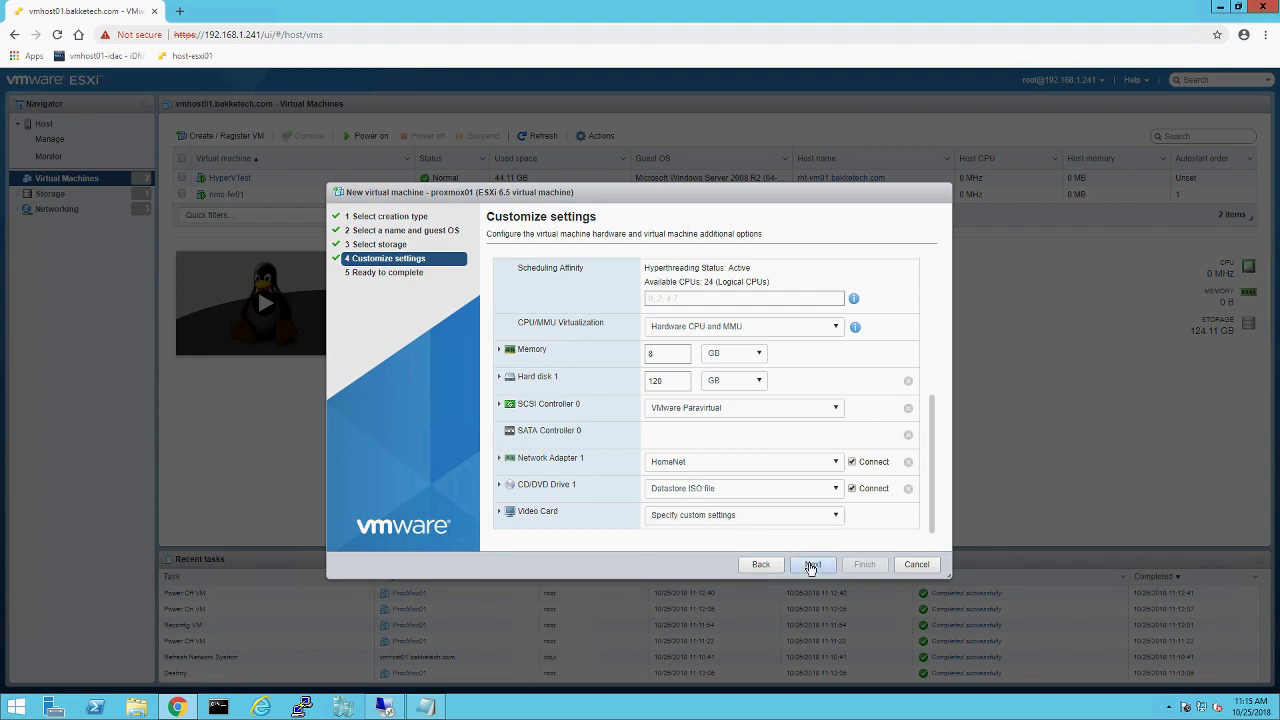
Step: Review the proxmox01 summary and finish creating the VM
{"action": "left_click", "coordinate": [811, 566]}
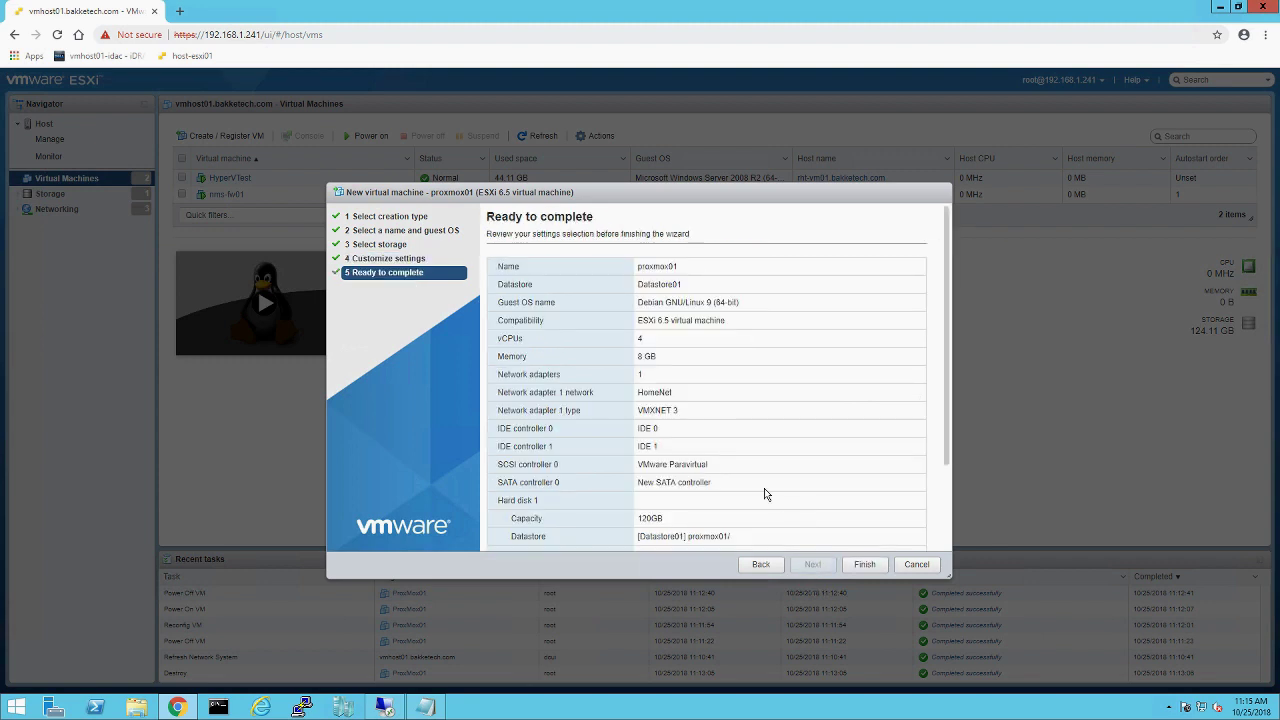
{"action": "left_click", "coordinate": [854, 564]}
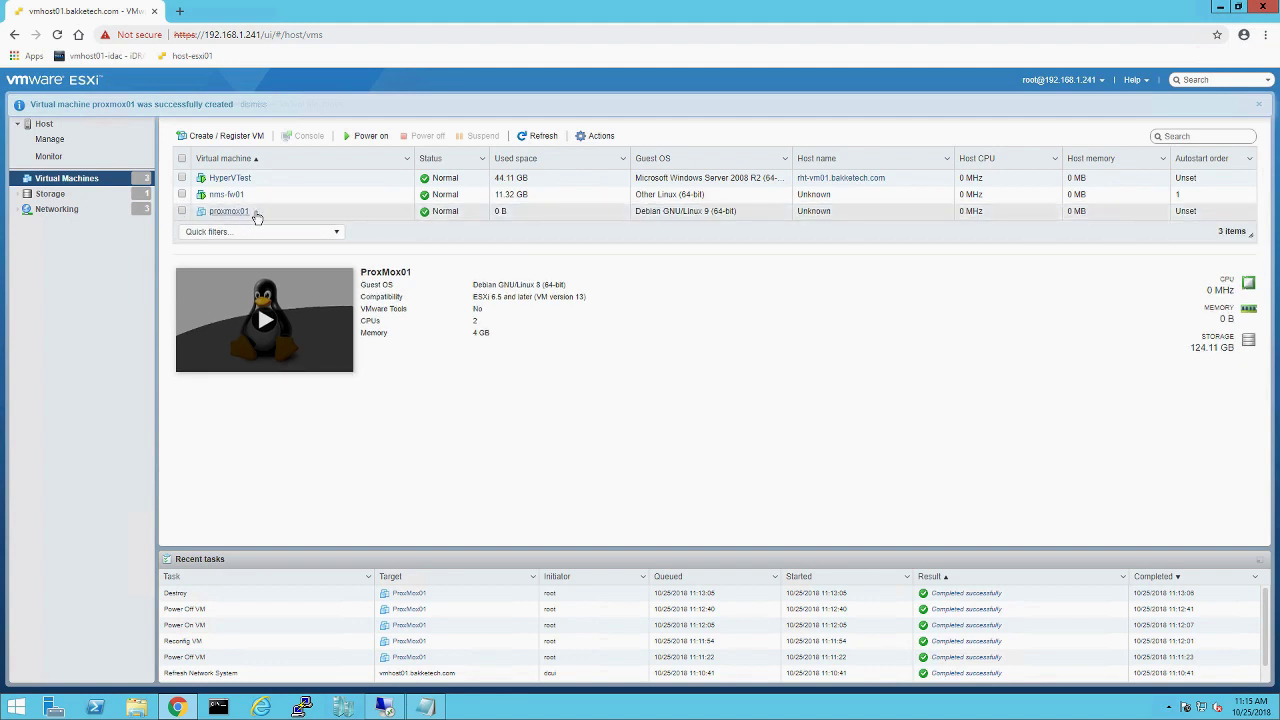
Step: Power on the proxmox01 virtual machine
{"action": "left_click", "coordinate": [257, 217]}
{"action": "right_click", "coordinate": [257, 217]}
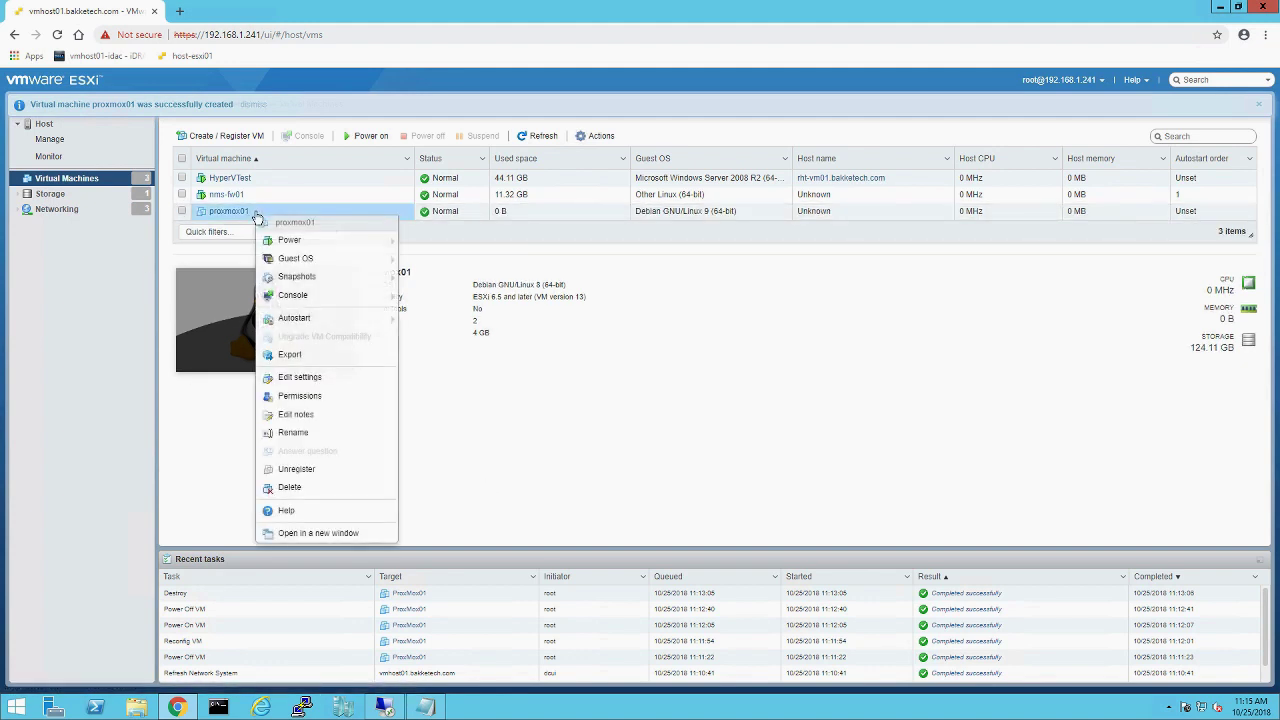
{"action": "mouse_move", "coordinate": [321, 244]}
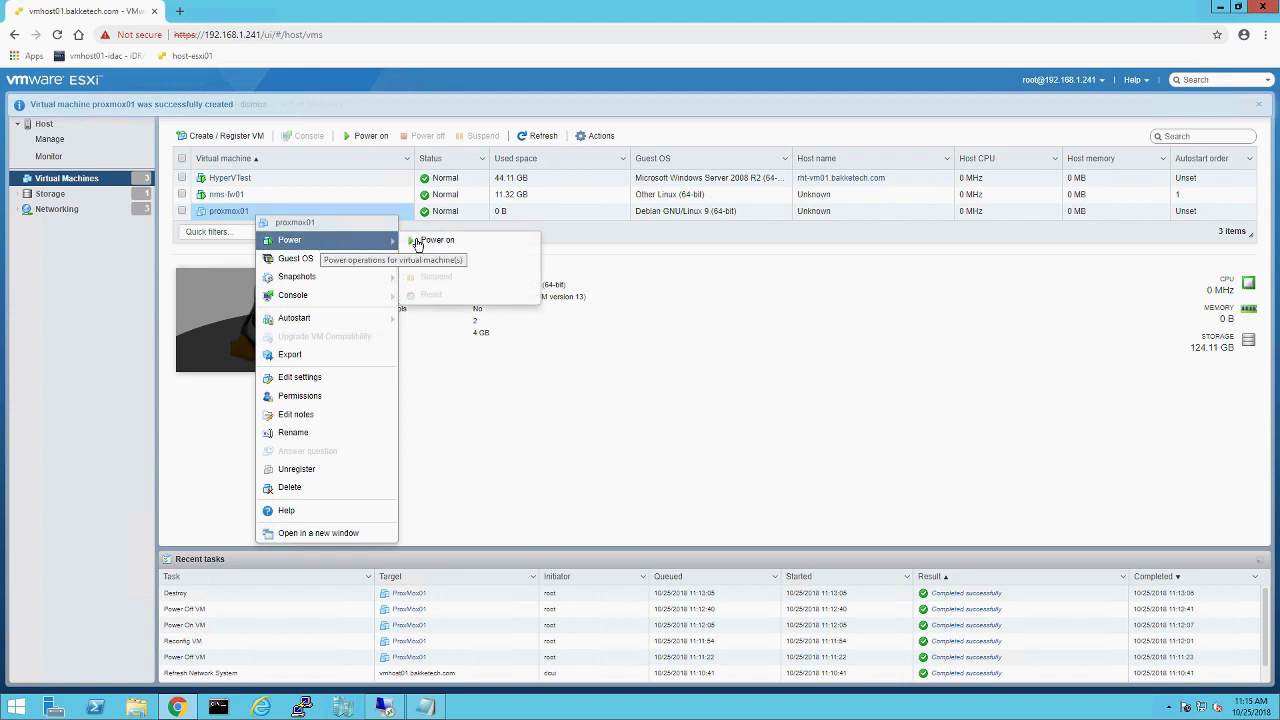
{"action": "left_click", "coordinate": [425, 244]}
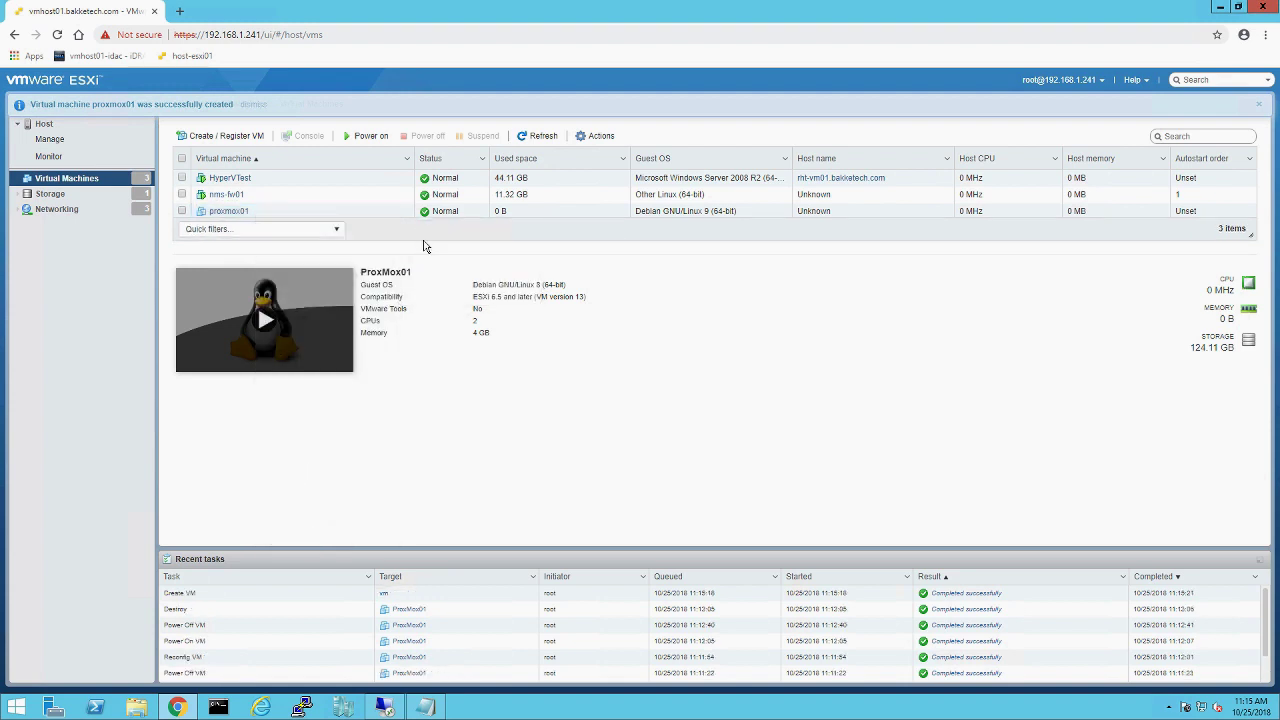
Step: Open proxmox01's console in a new browser tab
{"action": "left_click", "coordinate": [257, 209]}
{"action": "right_click", "coordinate": [257, 210]}
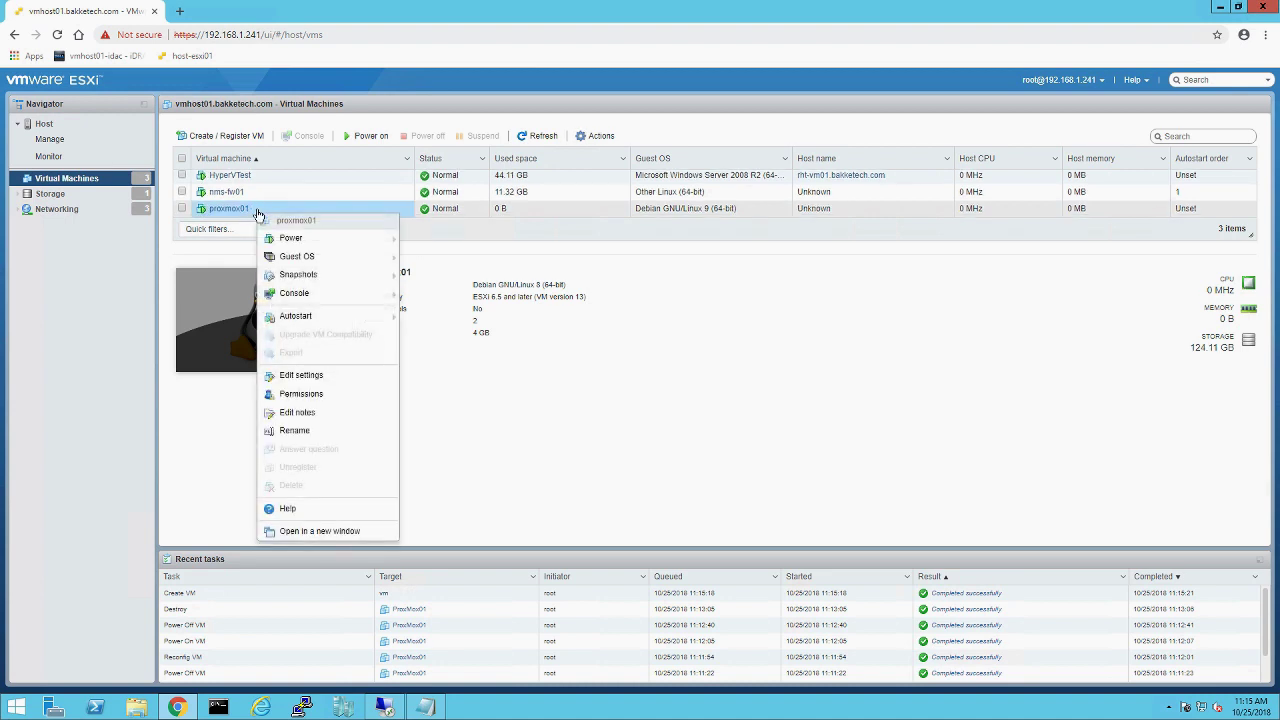
{"action": "mouse_move", "coordinate": [327, 301]}
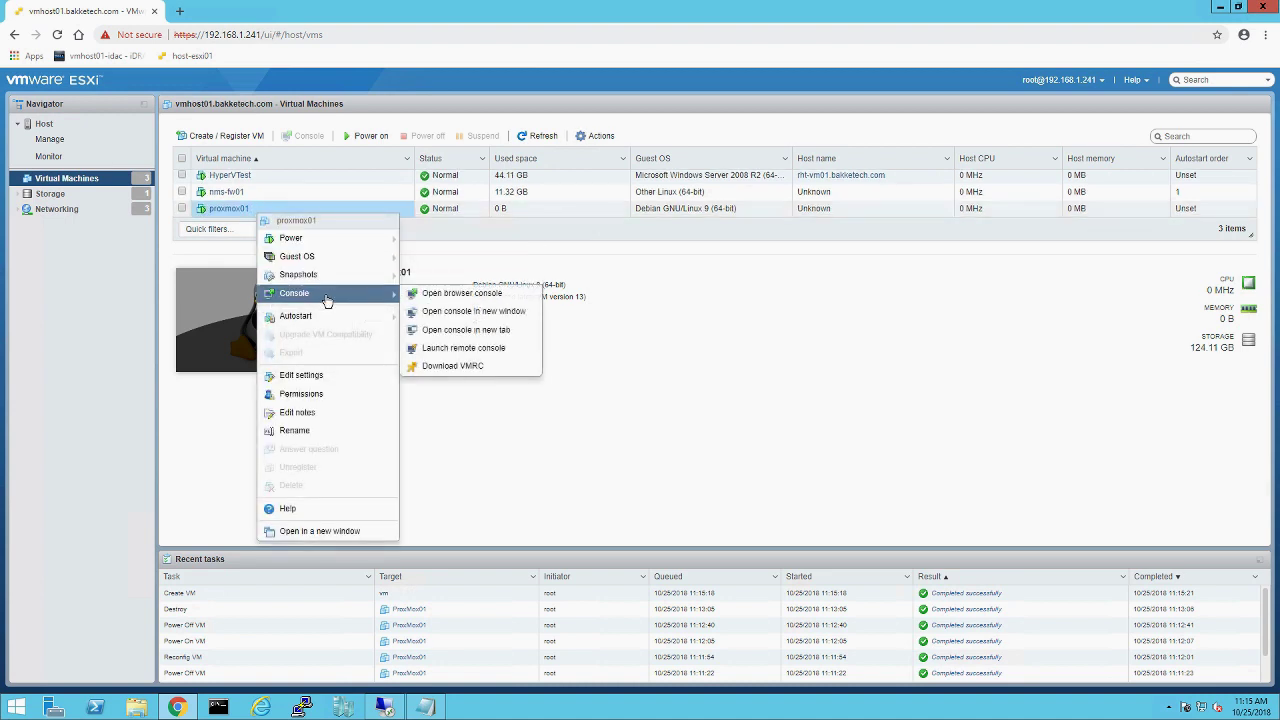
{"action": "left_click", "coordinate": [478, 336]}
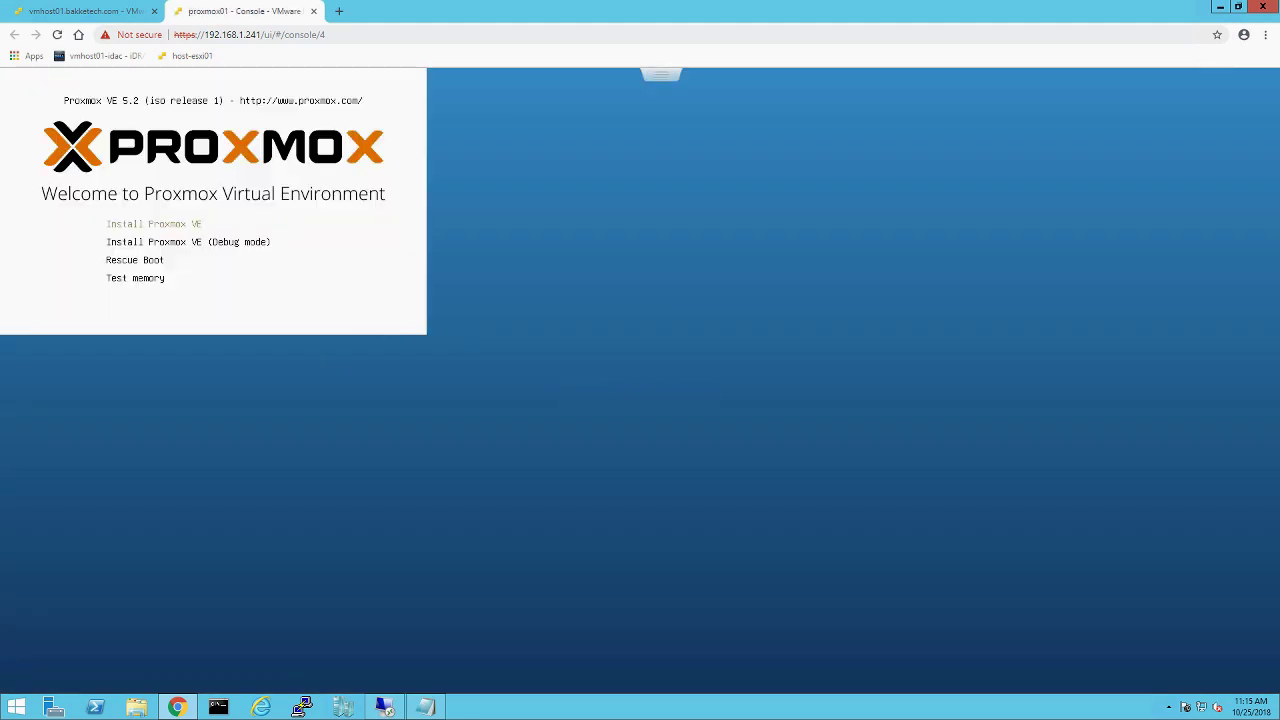
Step: Choose Install Proxmox VE from the installer boot menu
{"action": "key", "text": "Return"}
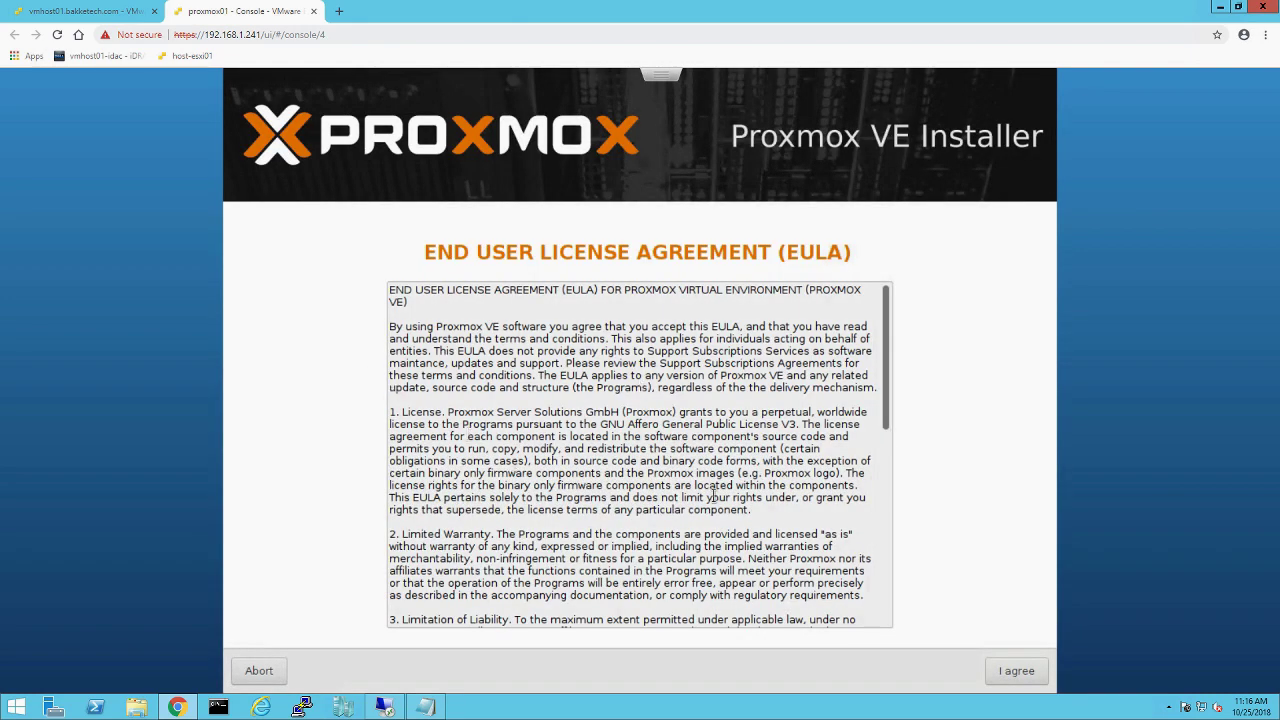
Step: Accept the EULA and install to the 120GB /dev/sda disk with an ext4 filesystem
{"action": "left_click", "coordinate": [1011, 678]}
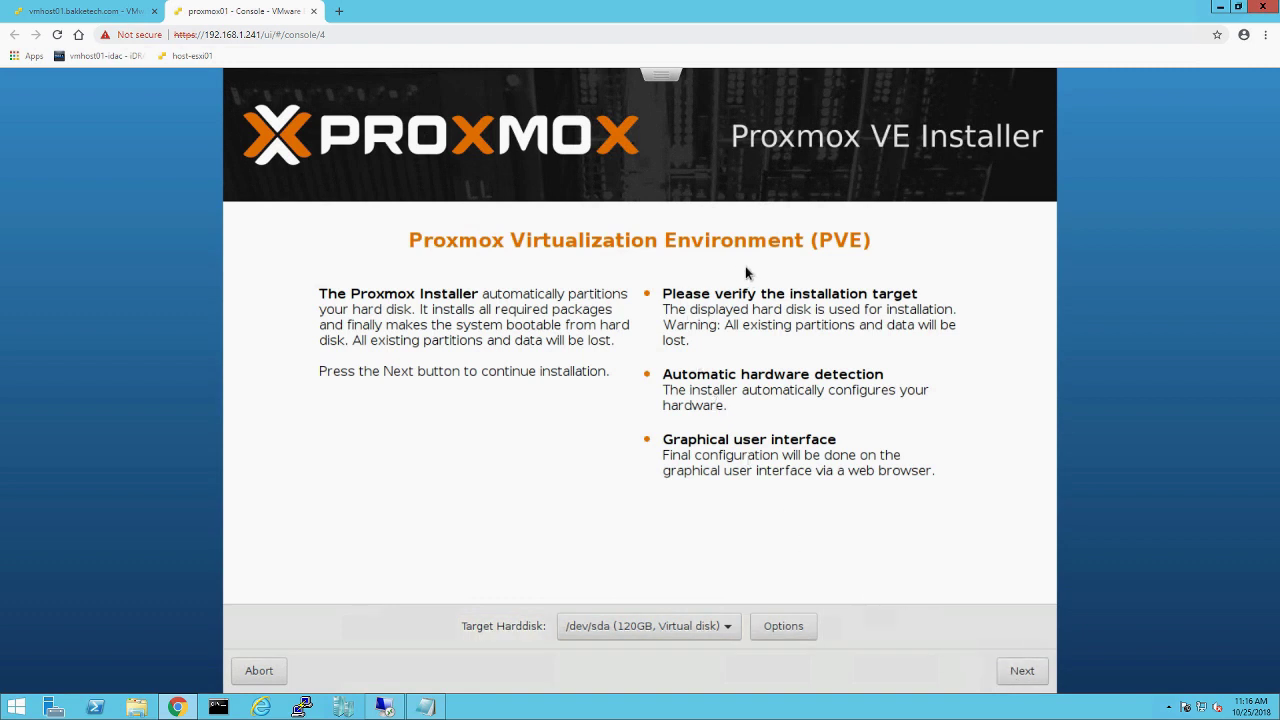
{"action": "left_click", "coordinate": [671, 627]}
{"action": "left_click", "coordinate": [671, 627]}
{"action": "left_click", "coordinate": [776, 623]}
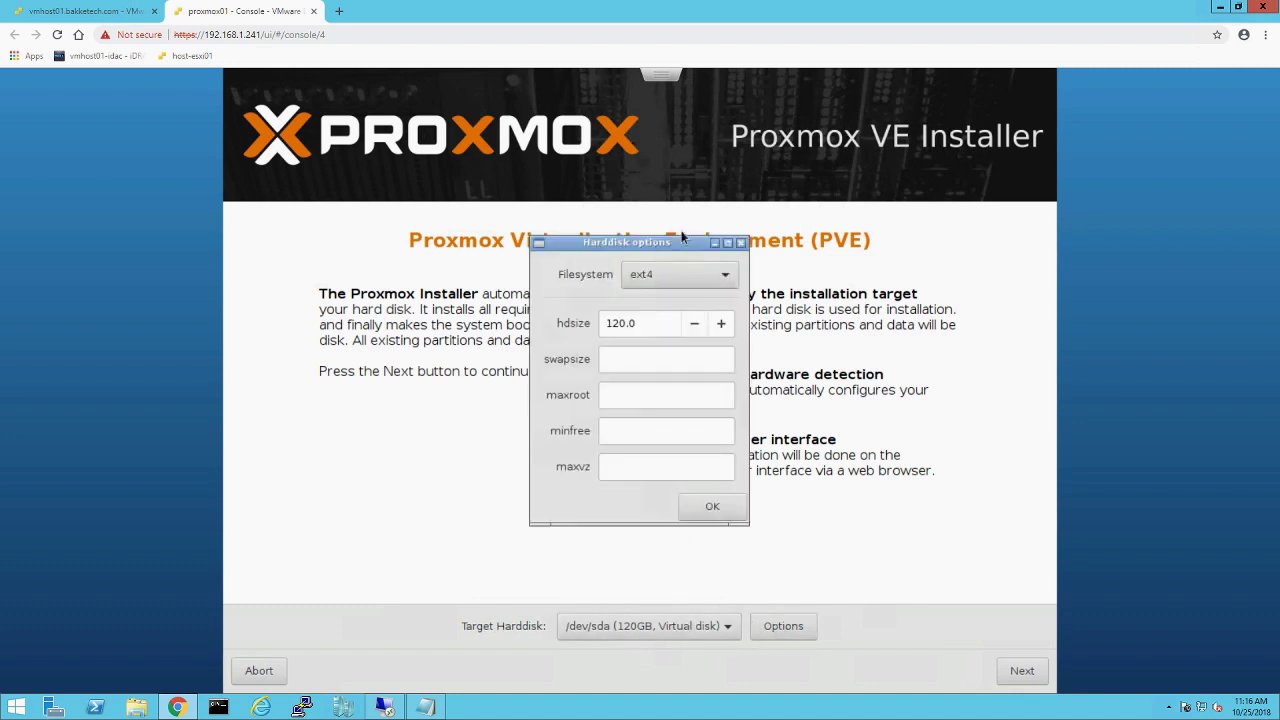
{"action": "left_click", "coordinate": [714, 277]}
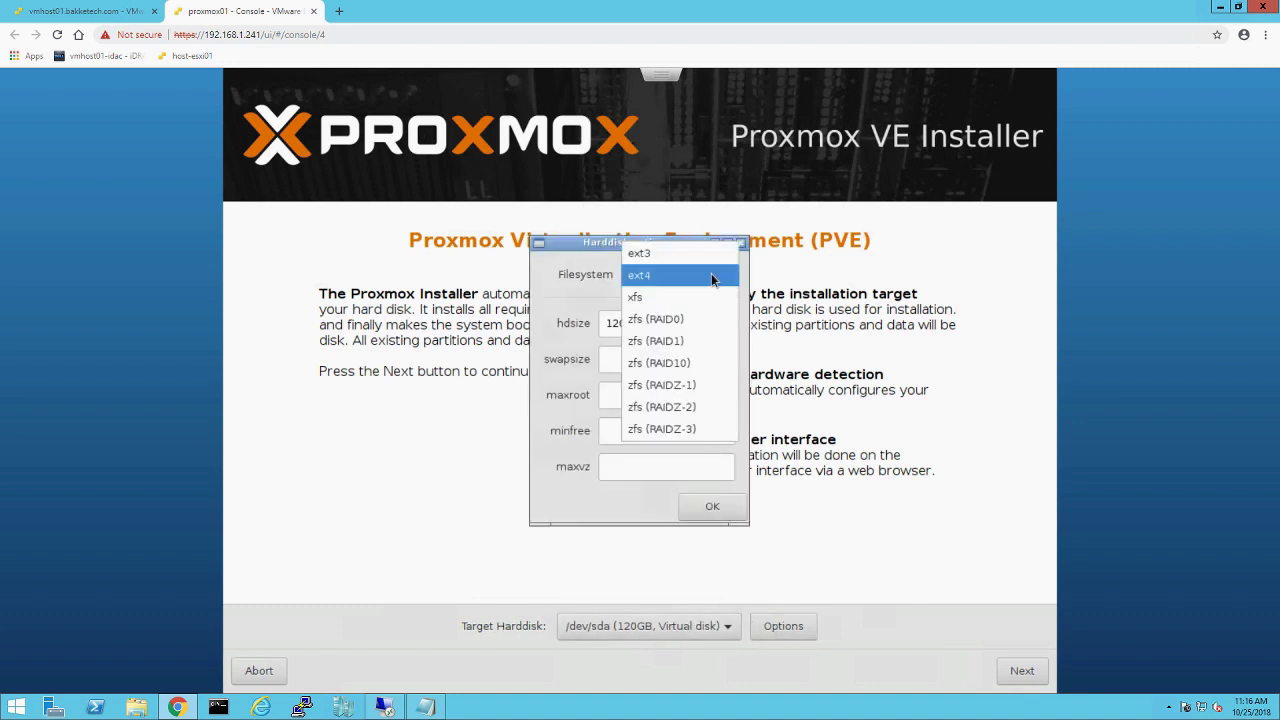
{"action": "left_click", "coordinate": [712, 277]}
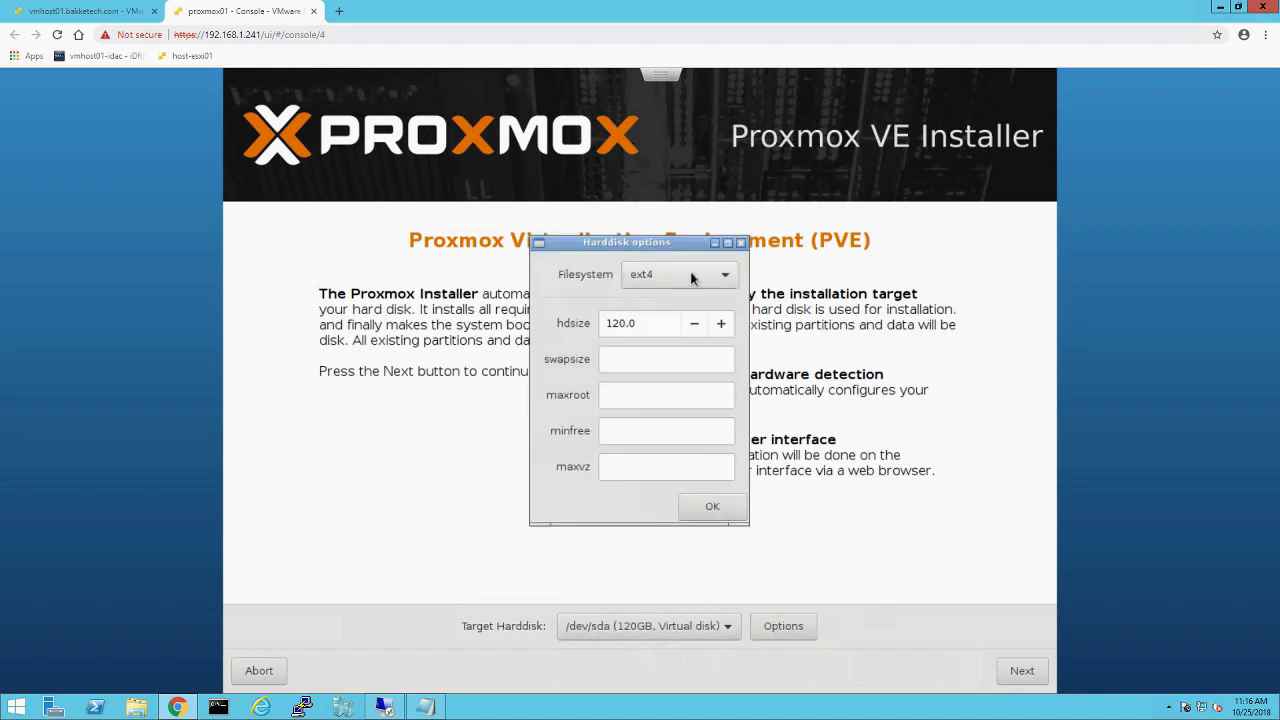
{"action": "left_click", "coordinate": [707, 508]}
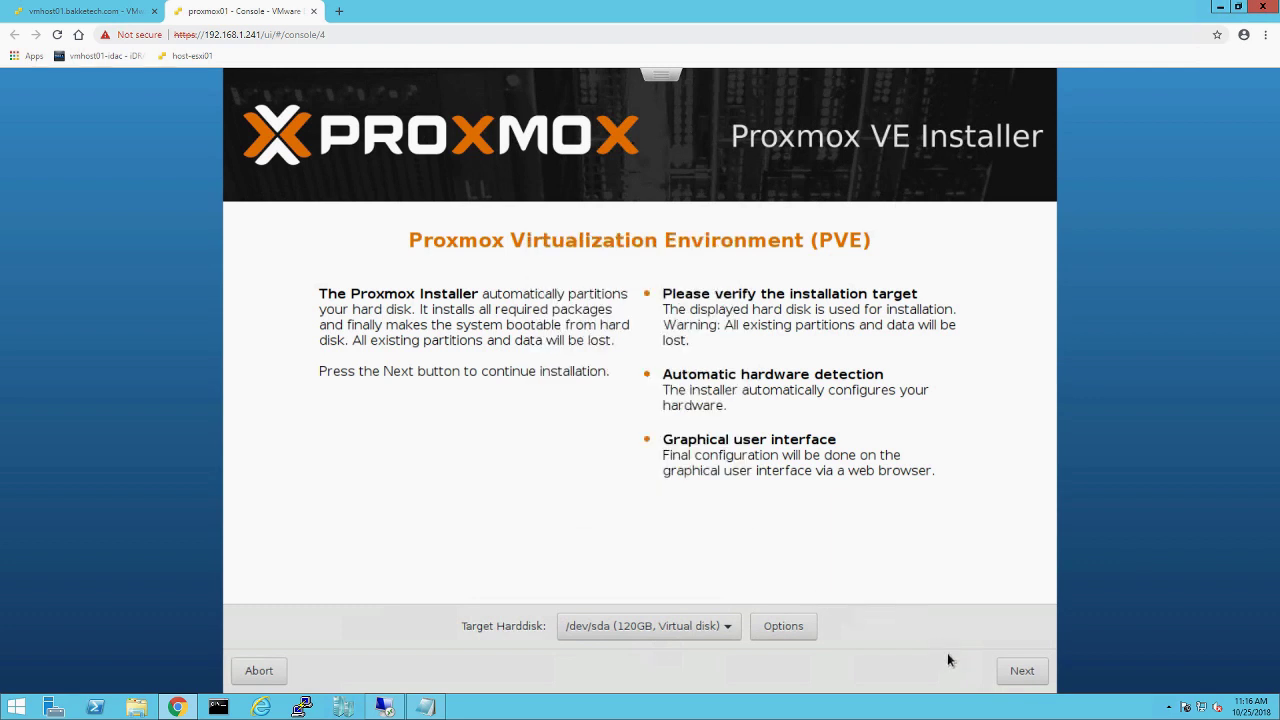
{"action": "left_click", "coordinate": [1020, 677]}
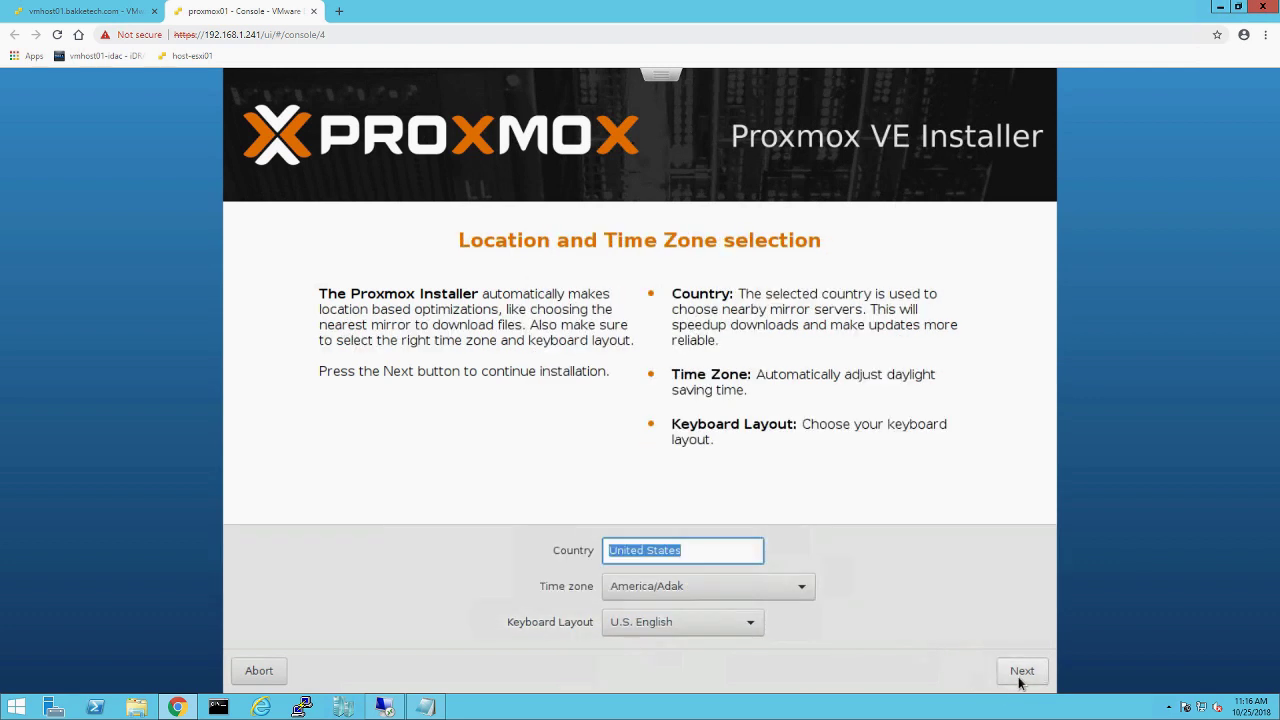
Step: Set the time zone to America/New_York and continue to the password page
{"action": "left_click", "coordinate": [748, 590]}
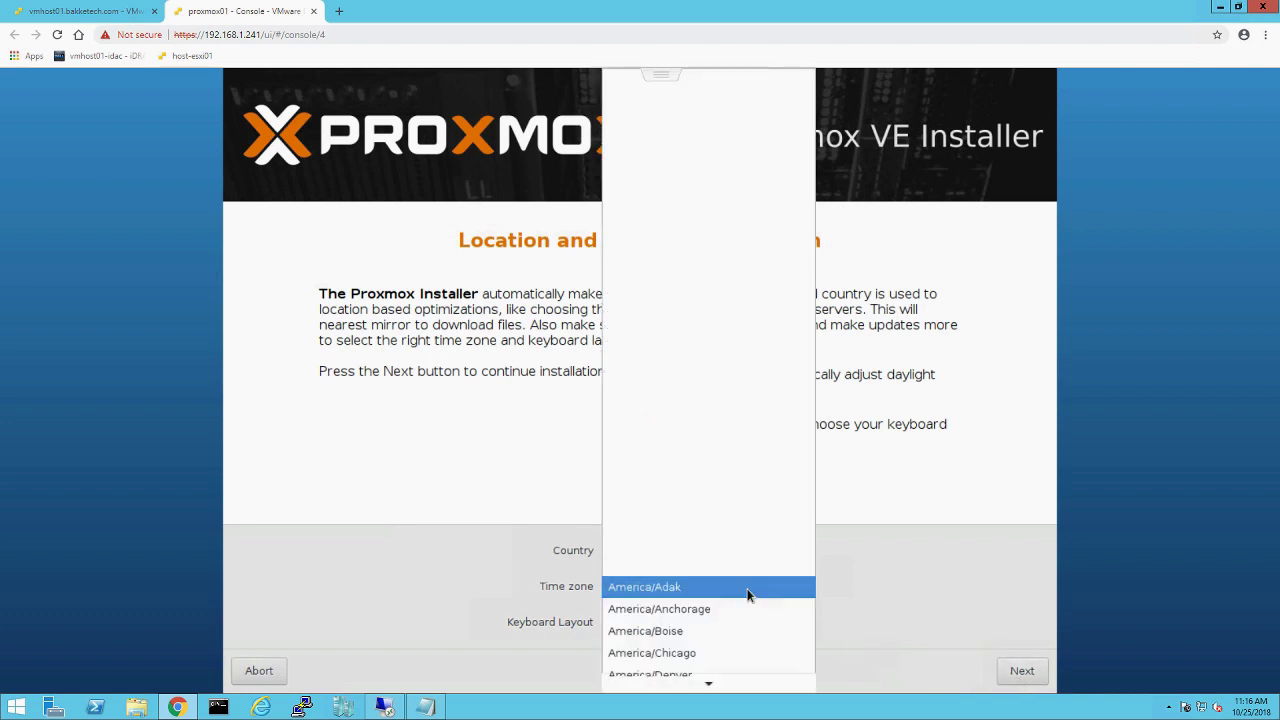
{"action": "scroll", "coordinate": [752, 605], "scroll_direction": "down", "scroll_amount": 5}
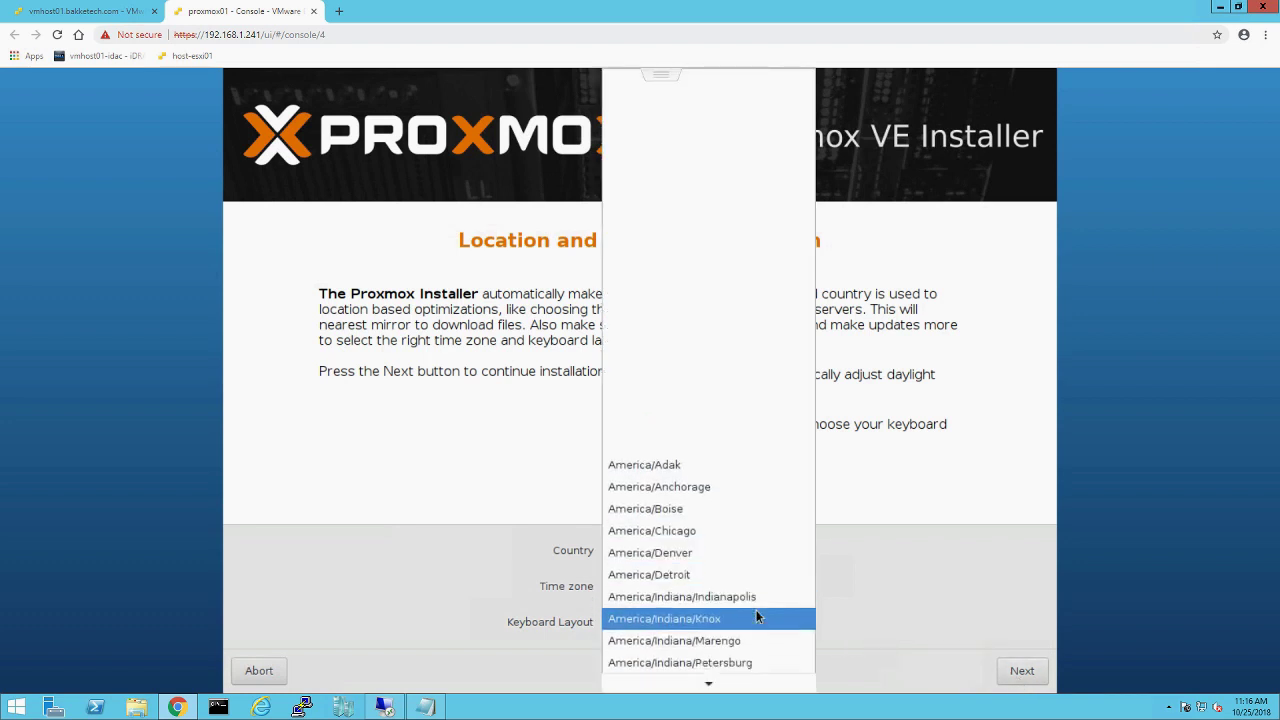
{"action": "scroll", "coordinate": [756, 617], "scroll_direction": "down", "scroll_amount": 5}
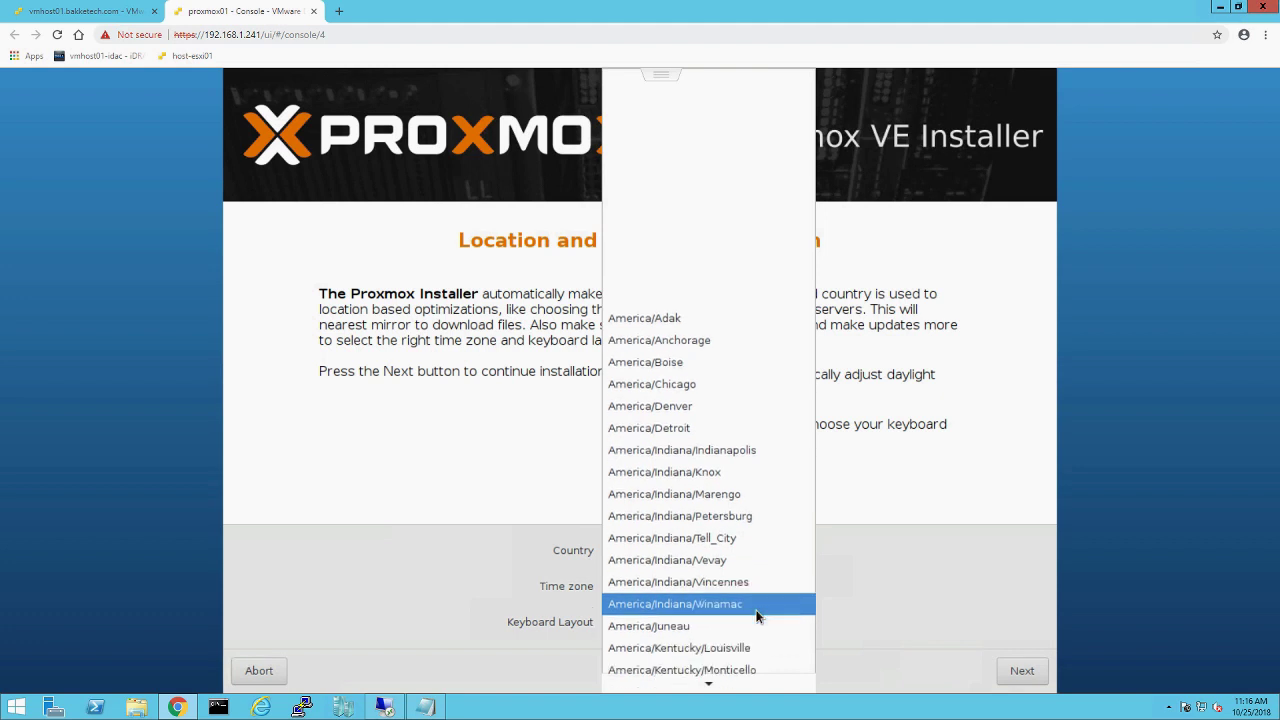
{"action": "scroll", "coordinate": [756, 617], "scroll_direction": "down", "scroll_amount": 4}
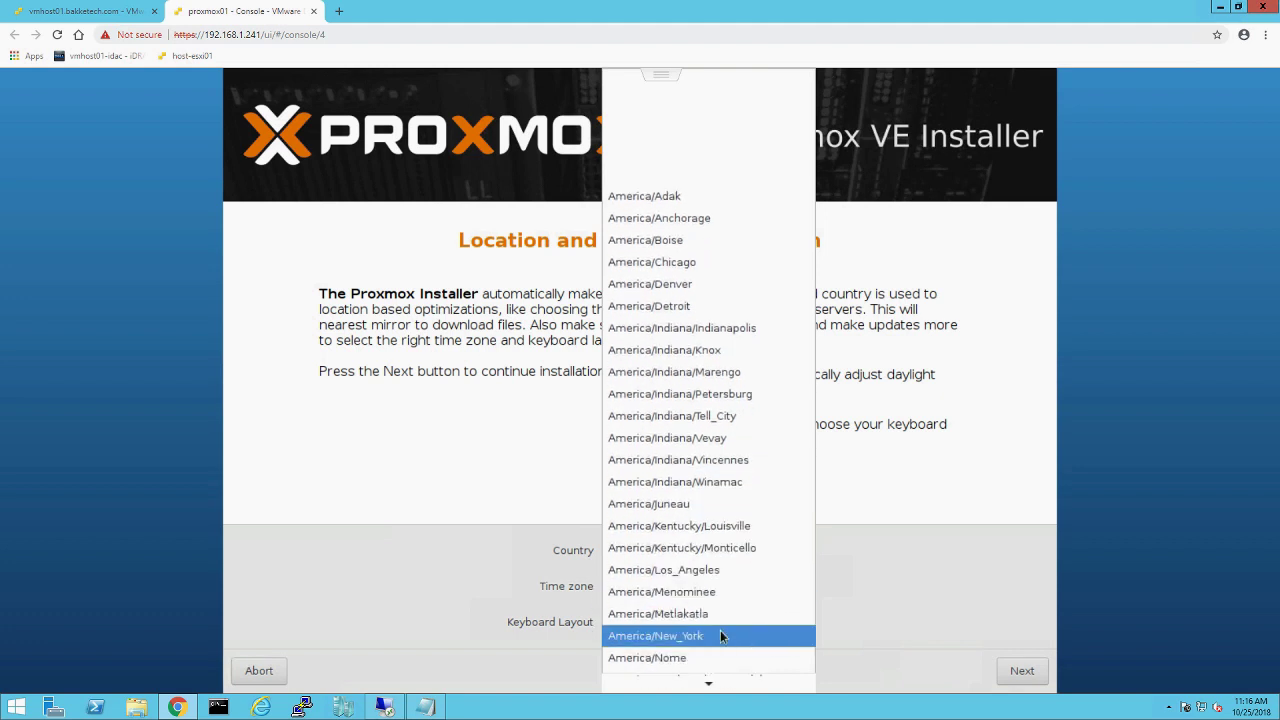
{"action": "left_click", "coordinate": [720, 636]}
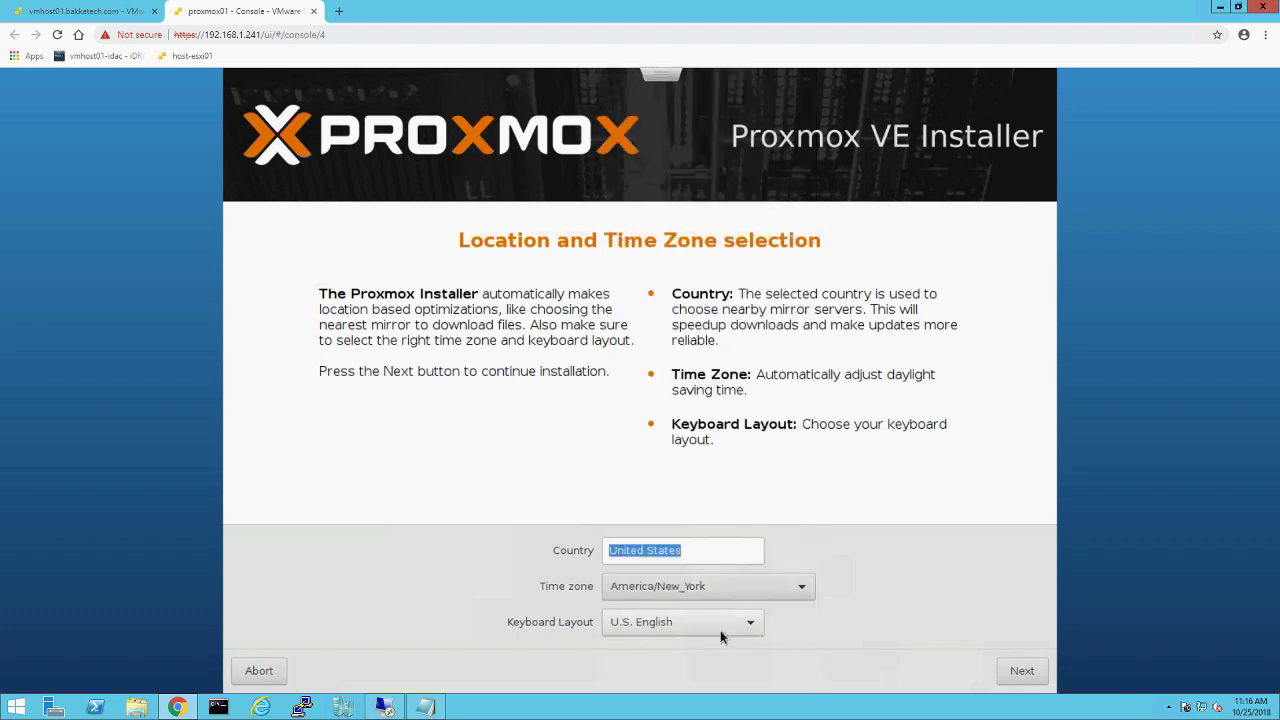
{"action": "left_click", "coordinate": [1022, 672]}
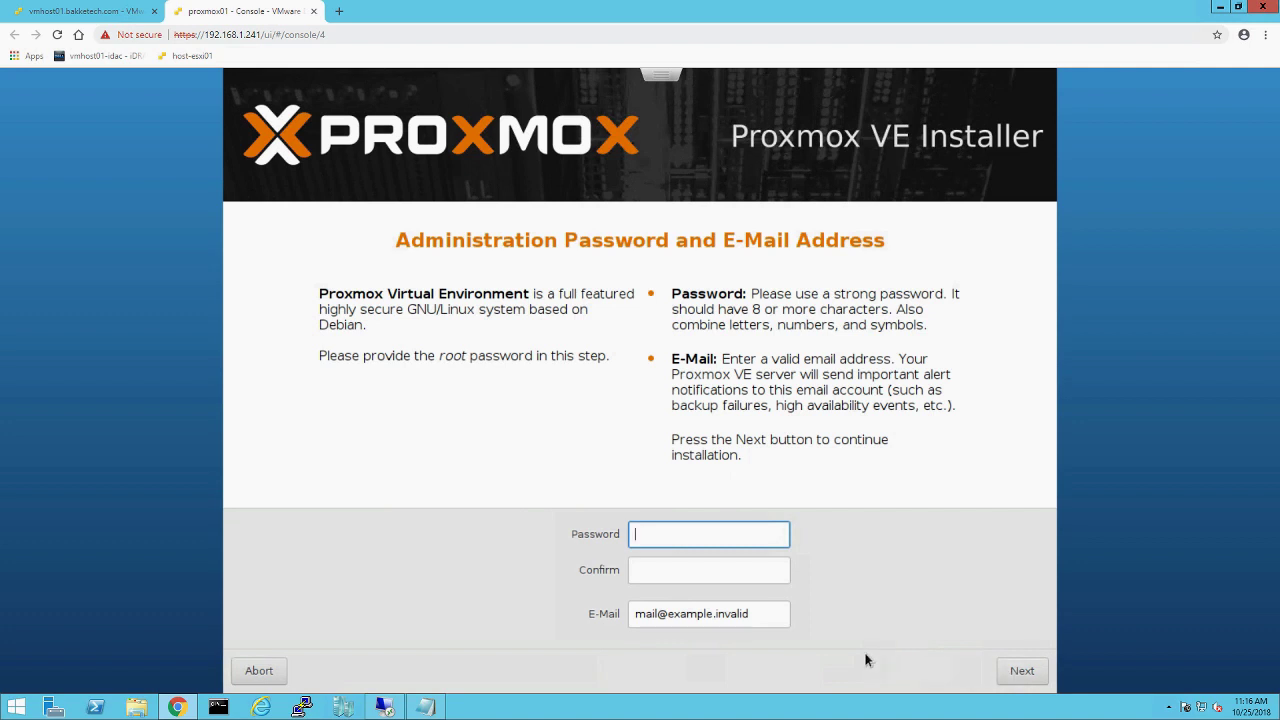
Step: Enter and confirm the root password, fill in the administrator's e-mail address, and continue
{"action": "type", "text": "●●●●●●●●●●"}
{"action": "key", "text": "Tab"}
{"action": "type", "text": "●●●●●●●●●●"}
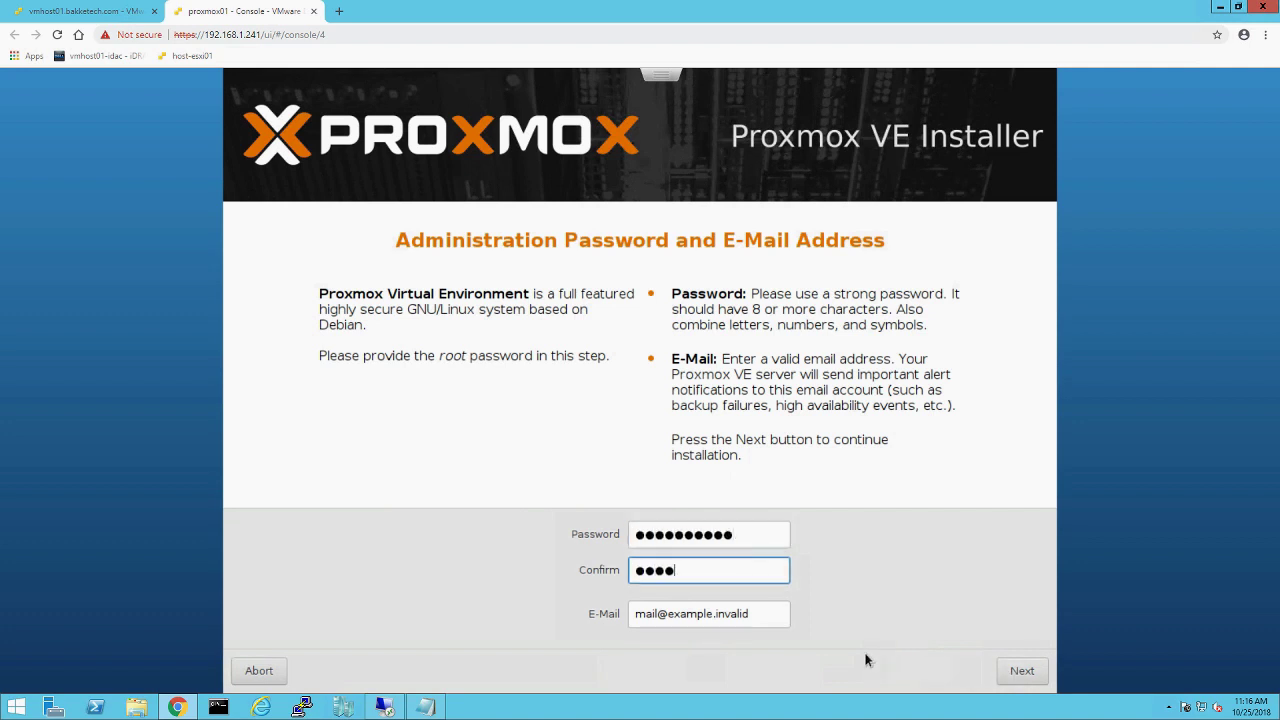
{"action": "key", "text": "Tab"}
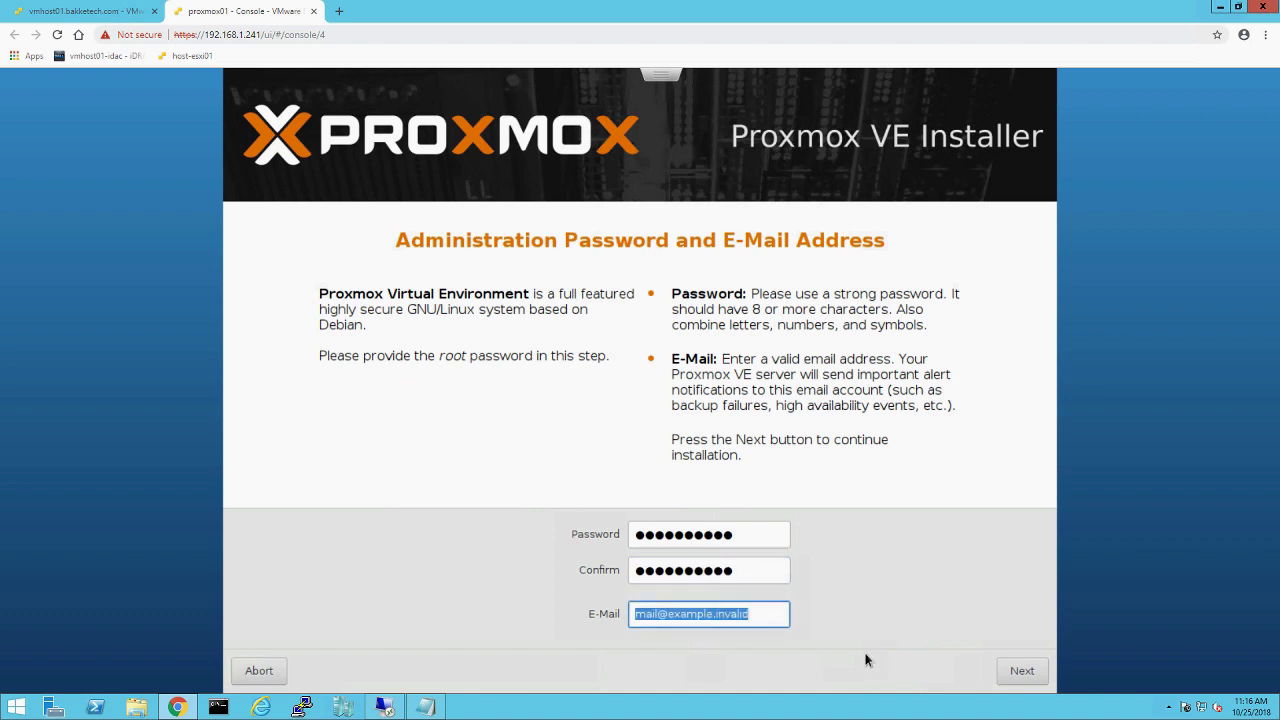
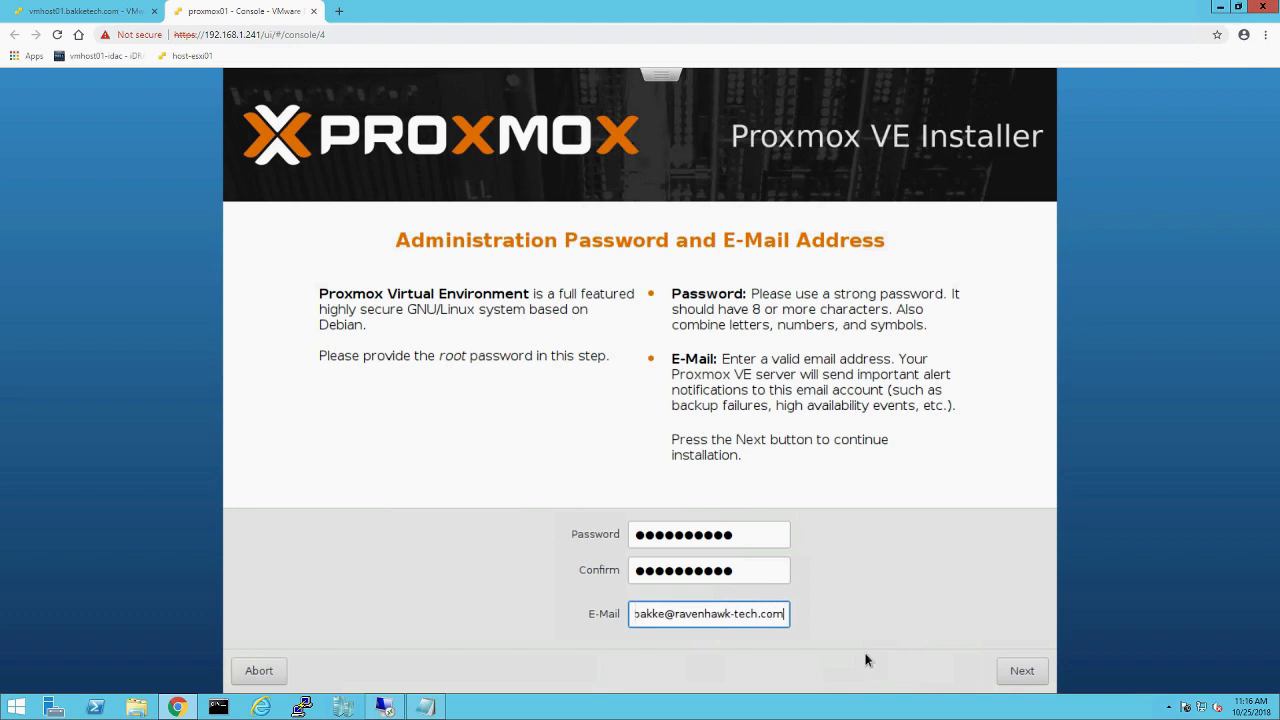
{"action": "left_click", "coordinate": [1036, 679]}
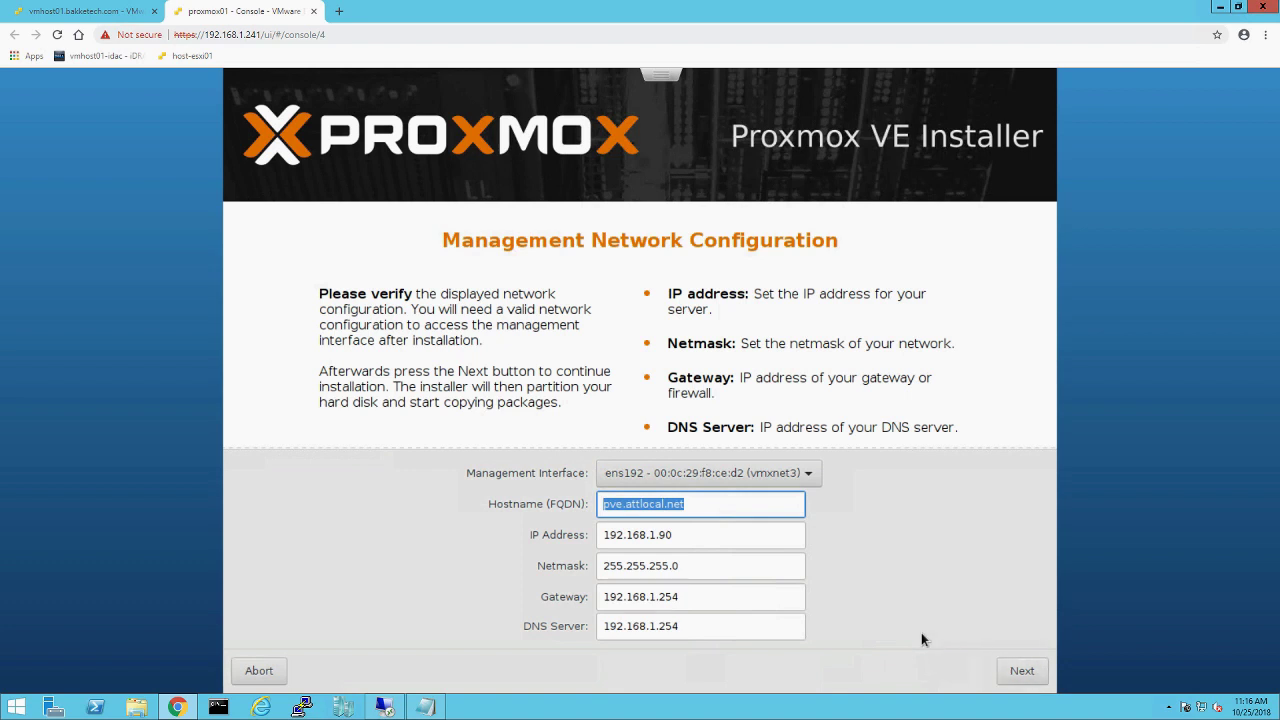
Step: Set hostname pve.bakketech.com, IP 192.168.1.244, gateway 192.168.1.254 and DNS server 192.168.1.239
{"action": "type", "text": "pve."}
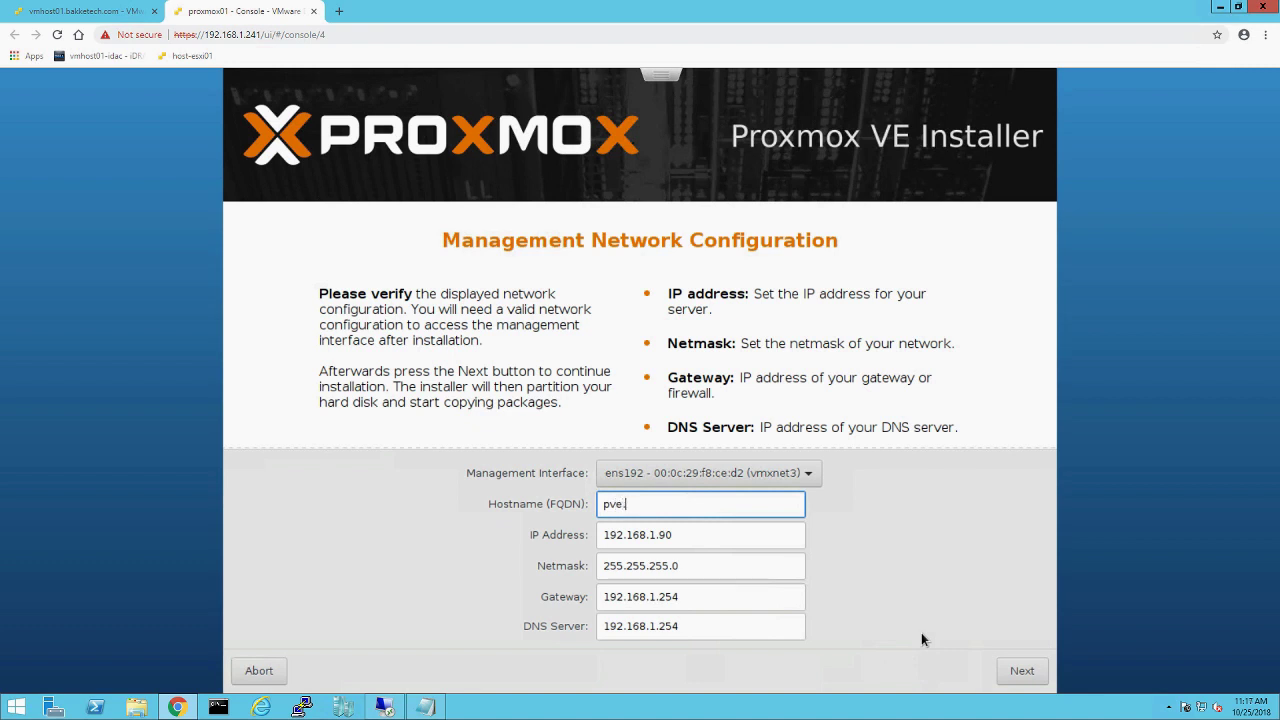
{"action": "type", "text": "bakketech.com"}
{"action": "key", "text": "Tab"}
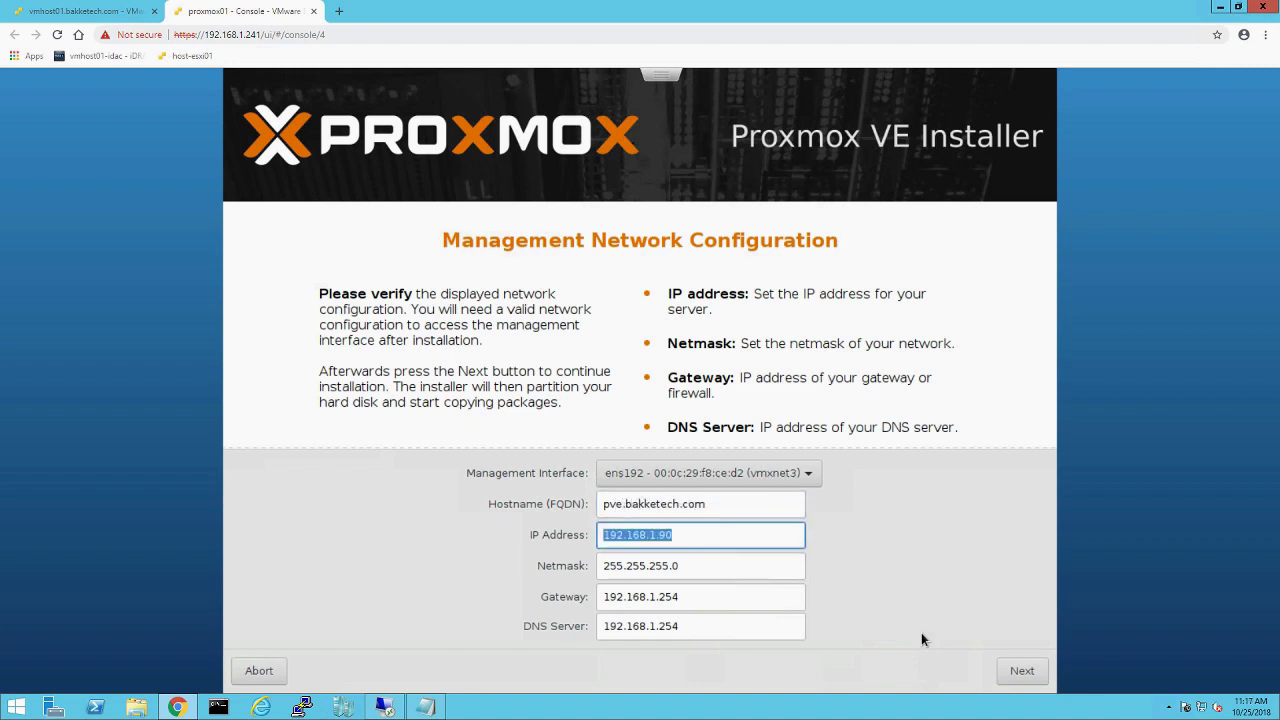
{"action": "key", "text": "BackSpace"}
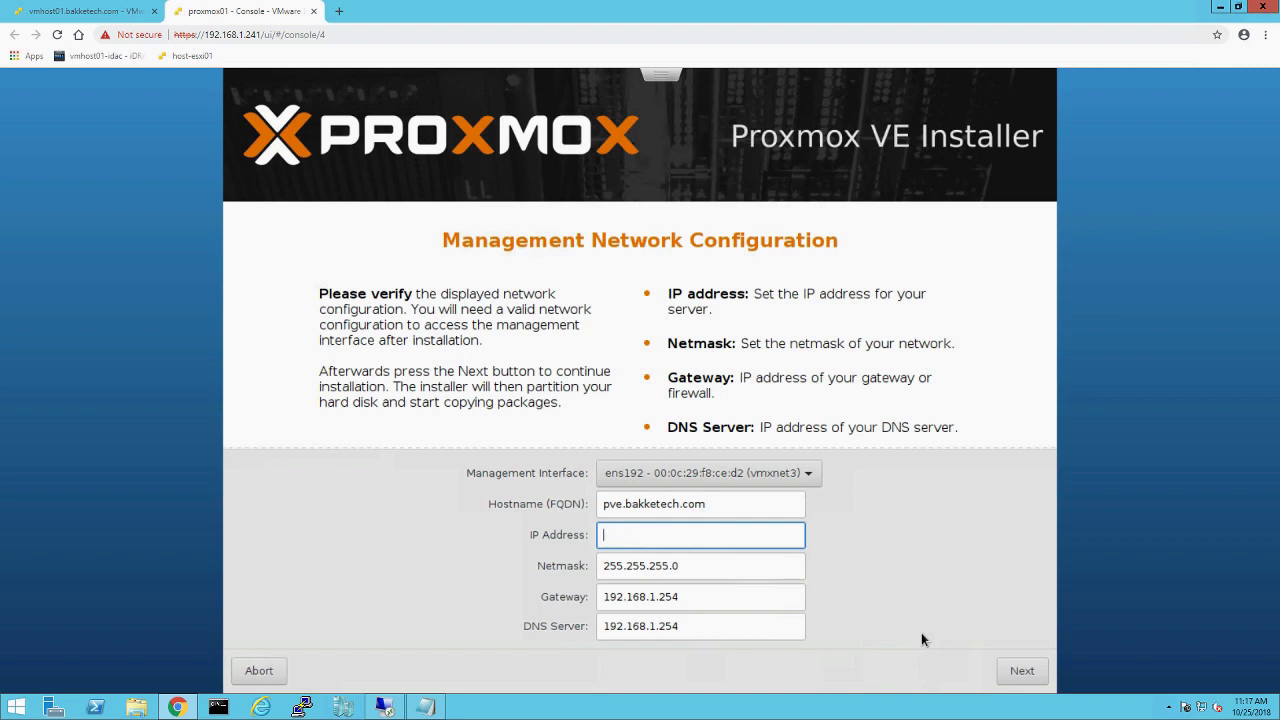
{"action": "type", "text": "192.168."}
{"action": "key", "text": "Tab"}
{"action": "key", "text": "Tab"}
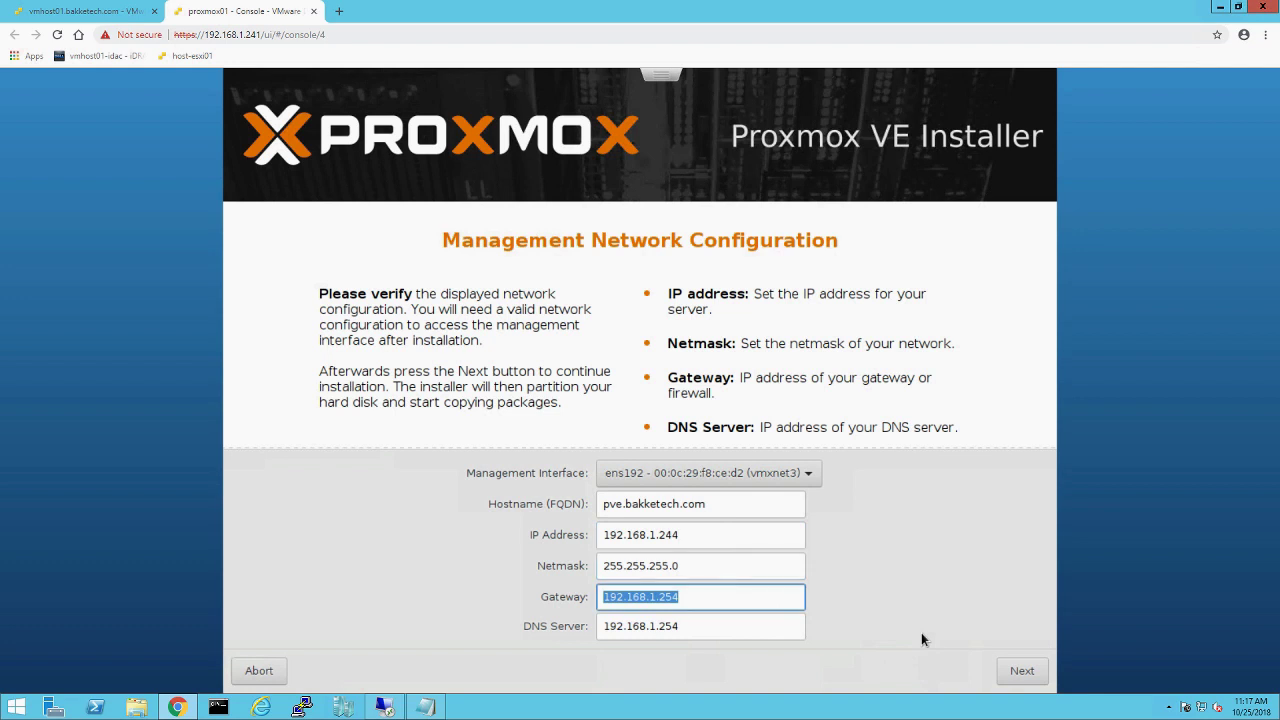
{"action": "key", "text": "Tab"}
{"action": "key", "text": "End"}
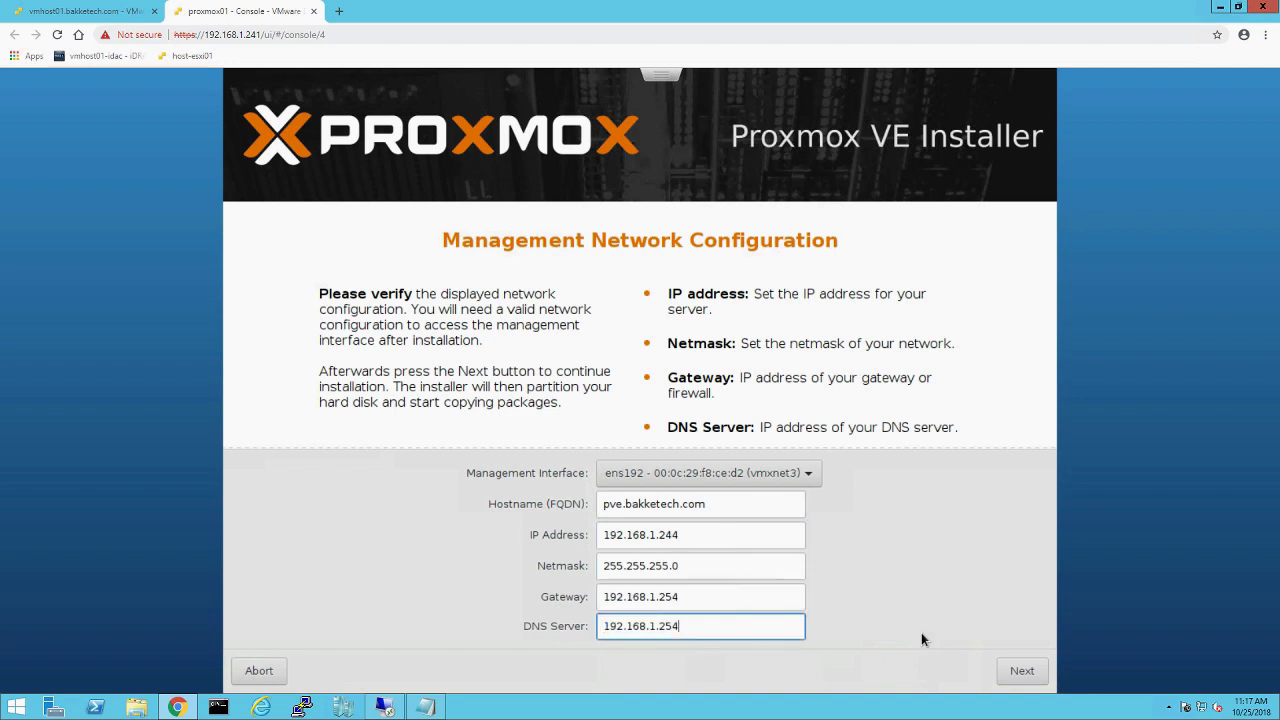
{"action": "key", "text": "BackSpace"}
{"action": "key", "text": "BackSpace"}
{"action": "type", "text": "39"}
Step: Accept the network settings and let the installer run until 'Installation successful!' appears
{"action": "left_click", "coordinate": [1020, 669]}
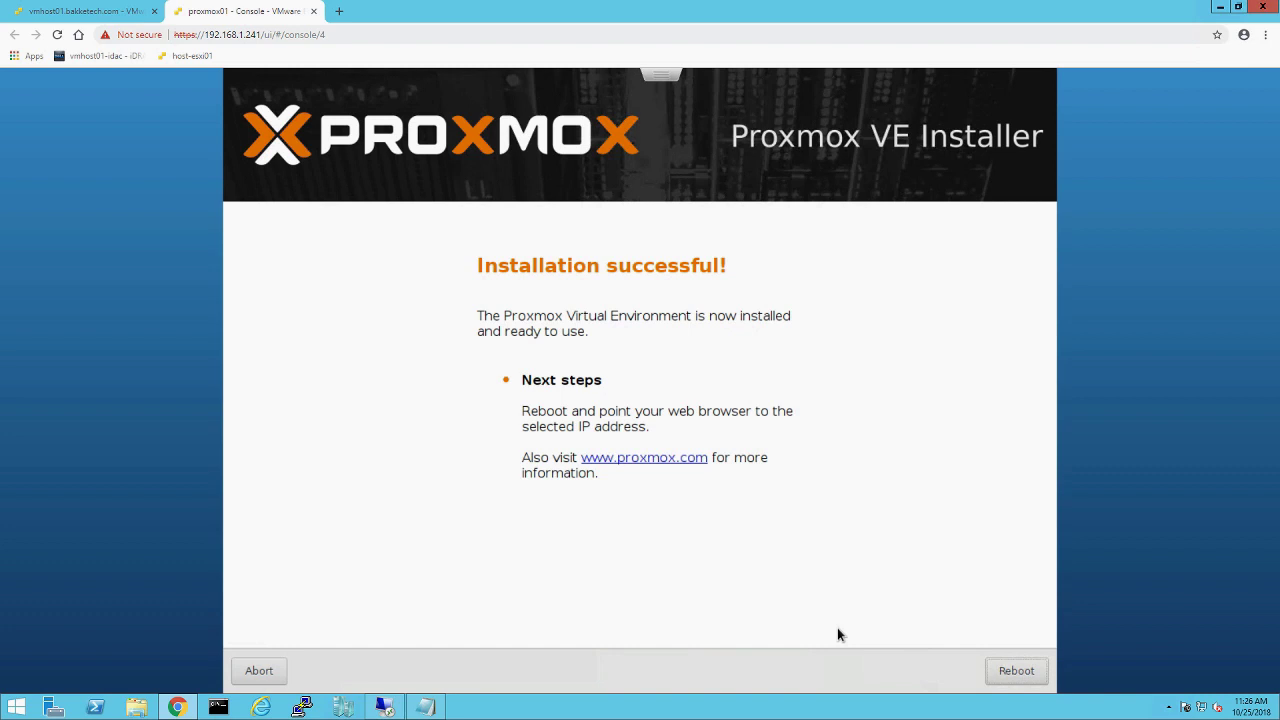
Step: Reboot proxmox01 after the install and return to the vmhost01 virtual machine list
{"action": "left_click", "coordinate": [1012, 680]}
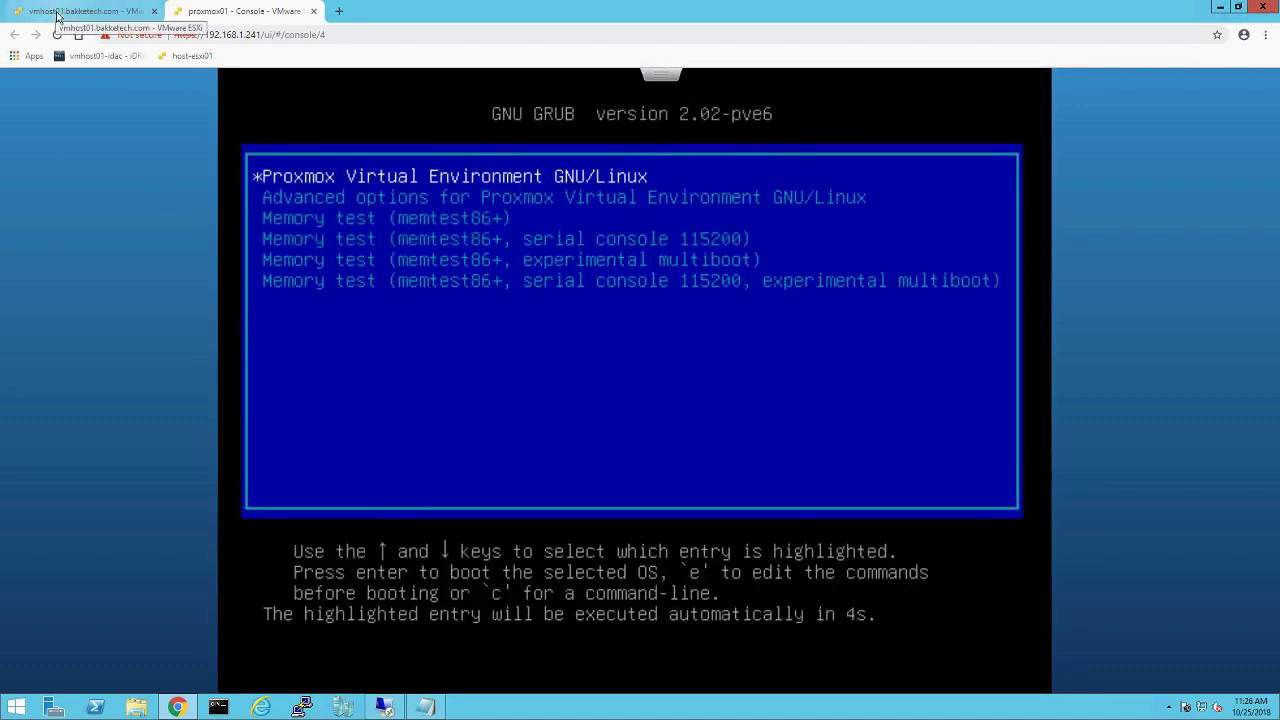
{"action": "left_click", "coordinate": [57, 15]}
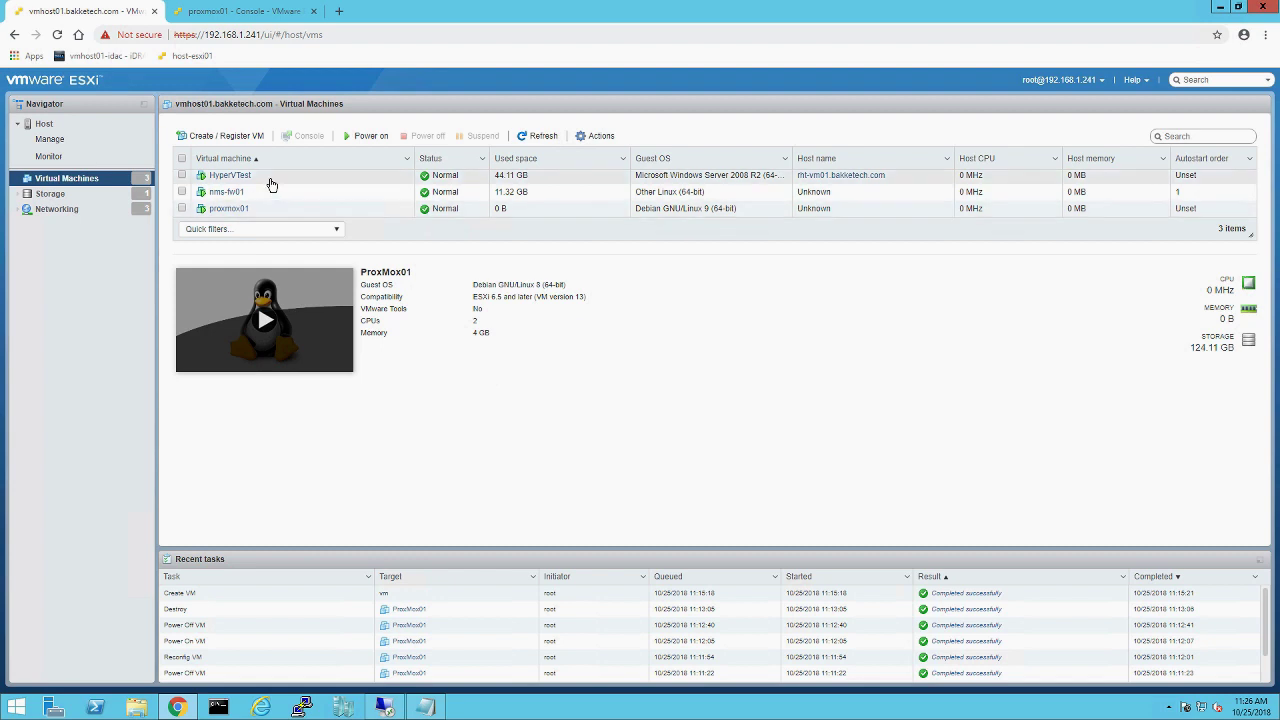
Step: Switch proxmox01's CD/DVD Drive 1 to Host device, forcing the disconnect, and check its console
{"action": "right_click", "coordinate": [262, 211]}
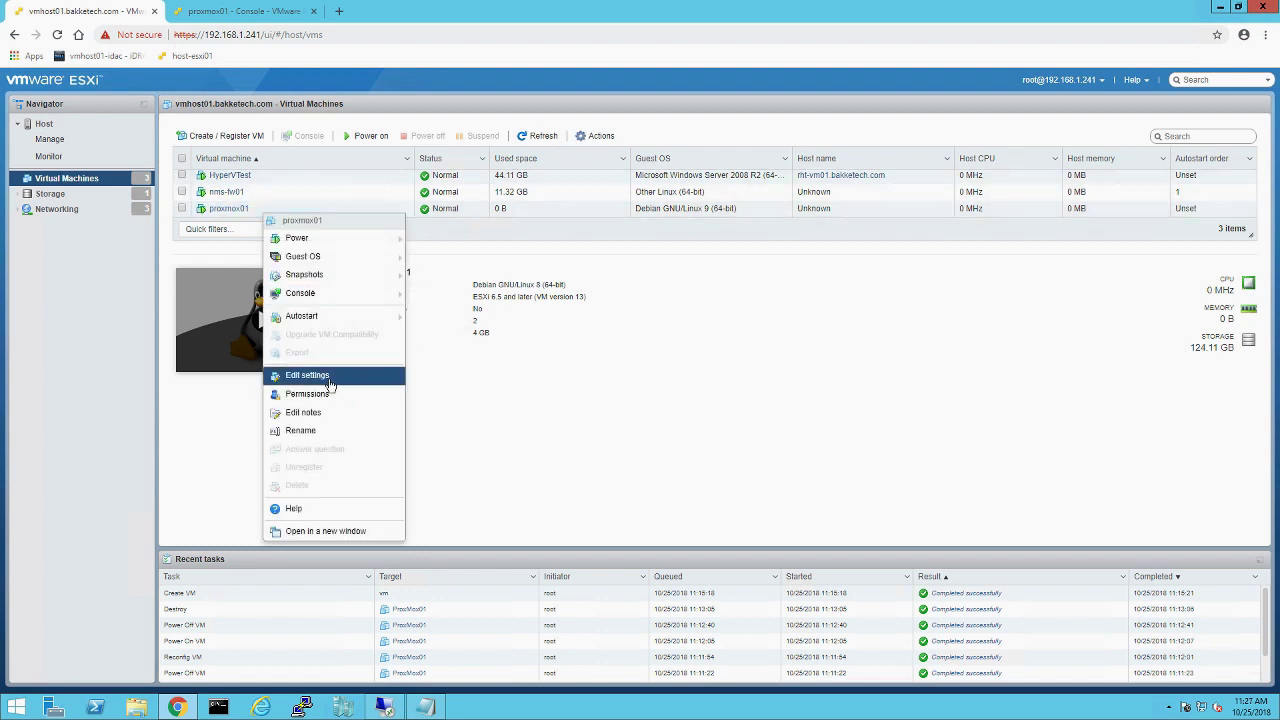
{"action": "left_click", "coordinate": [320, 376]}
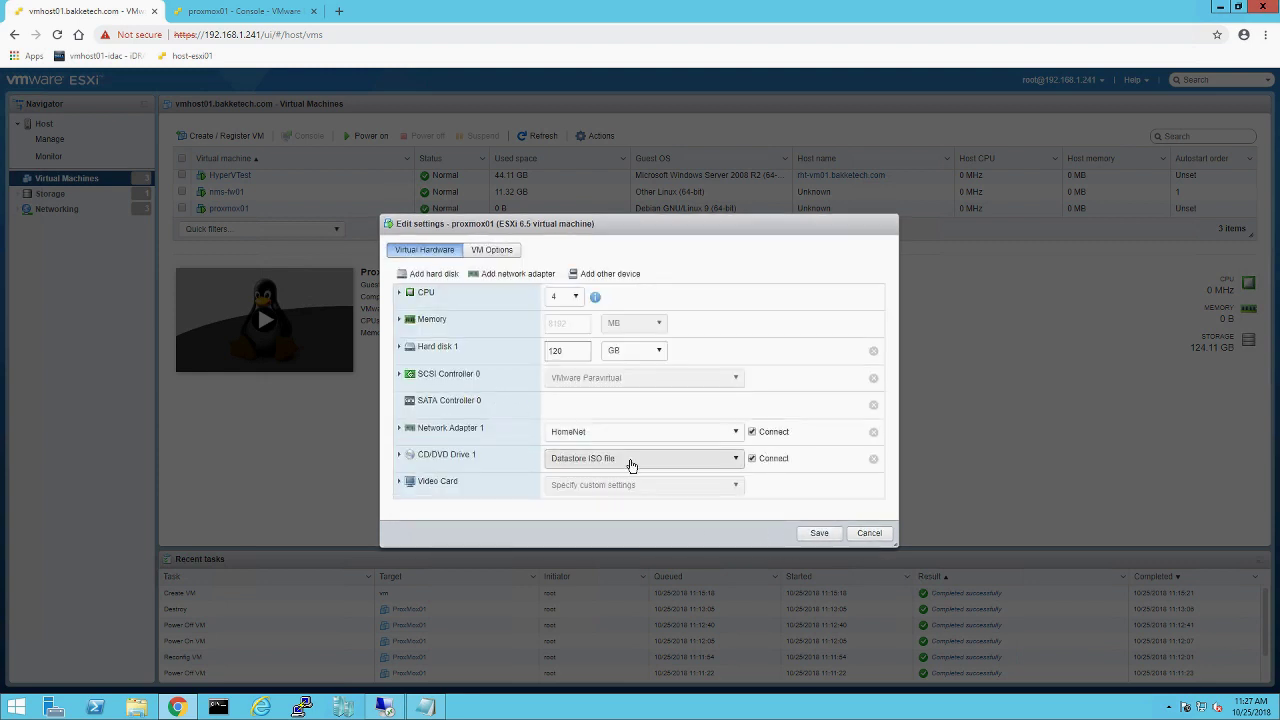
{"action": "left_click", "coordinate": [630, 460]}
{"action": "left_click", "coordinate": [640, 481]}
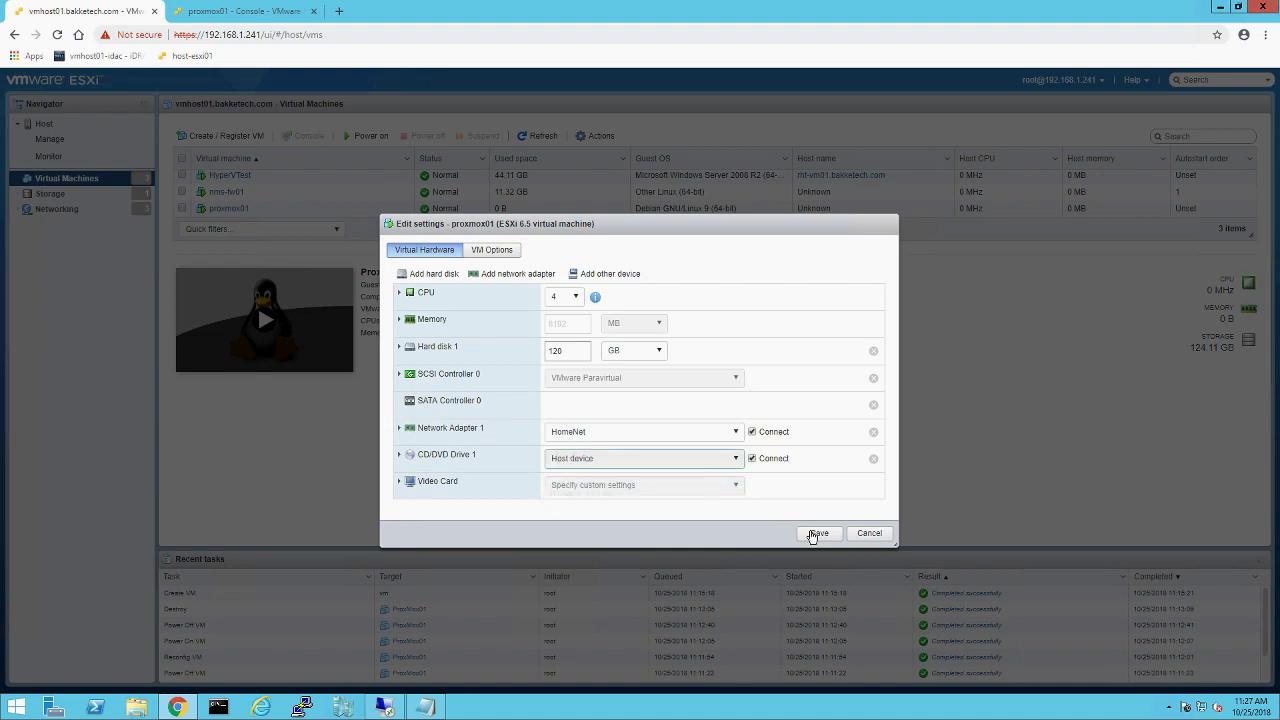
{"action": "left_click", "coordinate": [815, 533]}
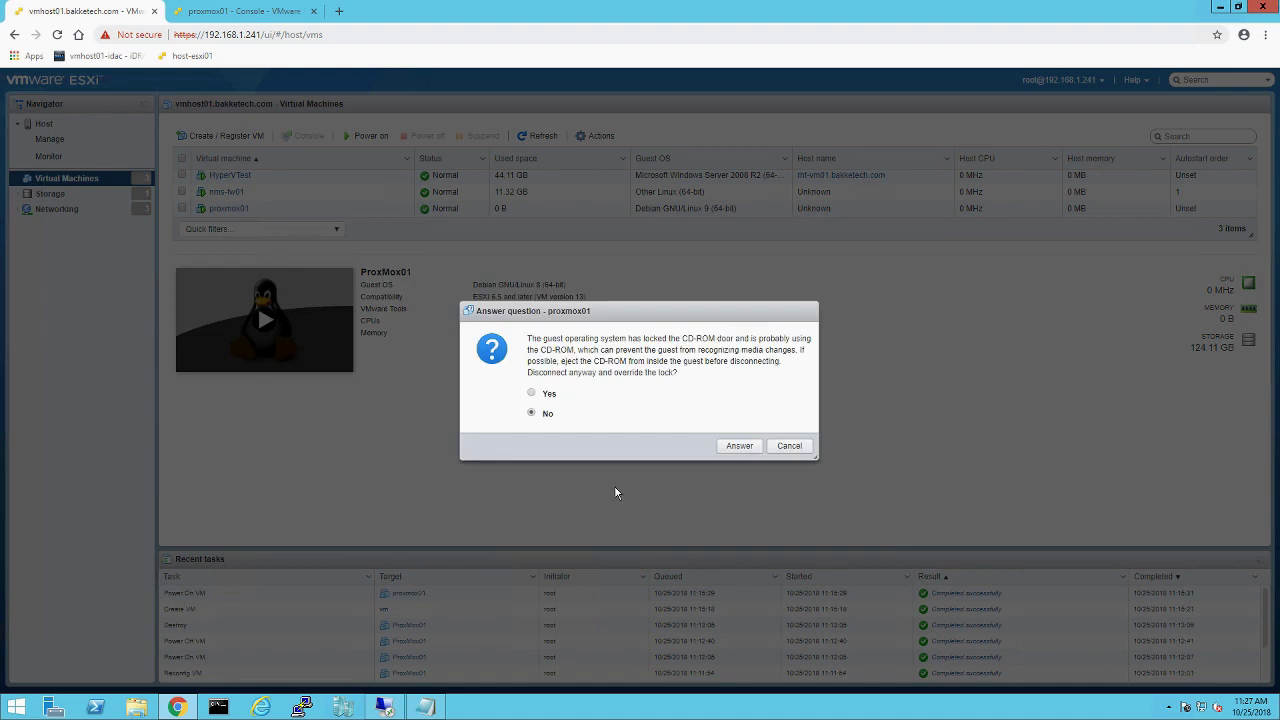
{"action": "left_click", "coordinate": [541, 397]}
{"action": "left_click", "coordinate": [740, 446]}
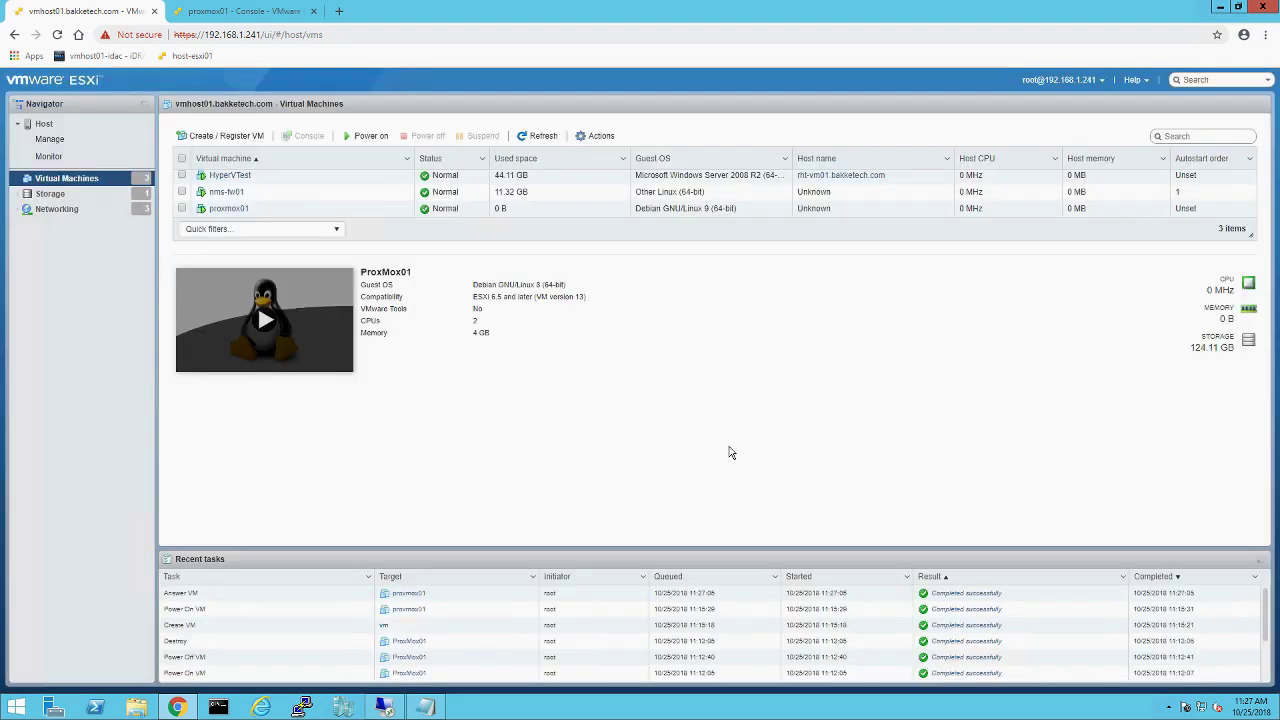
{"action": "left_click", "coordinate": [236, 12]}
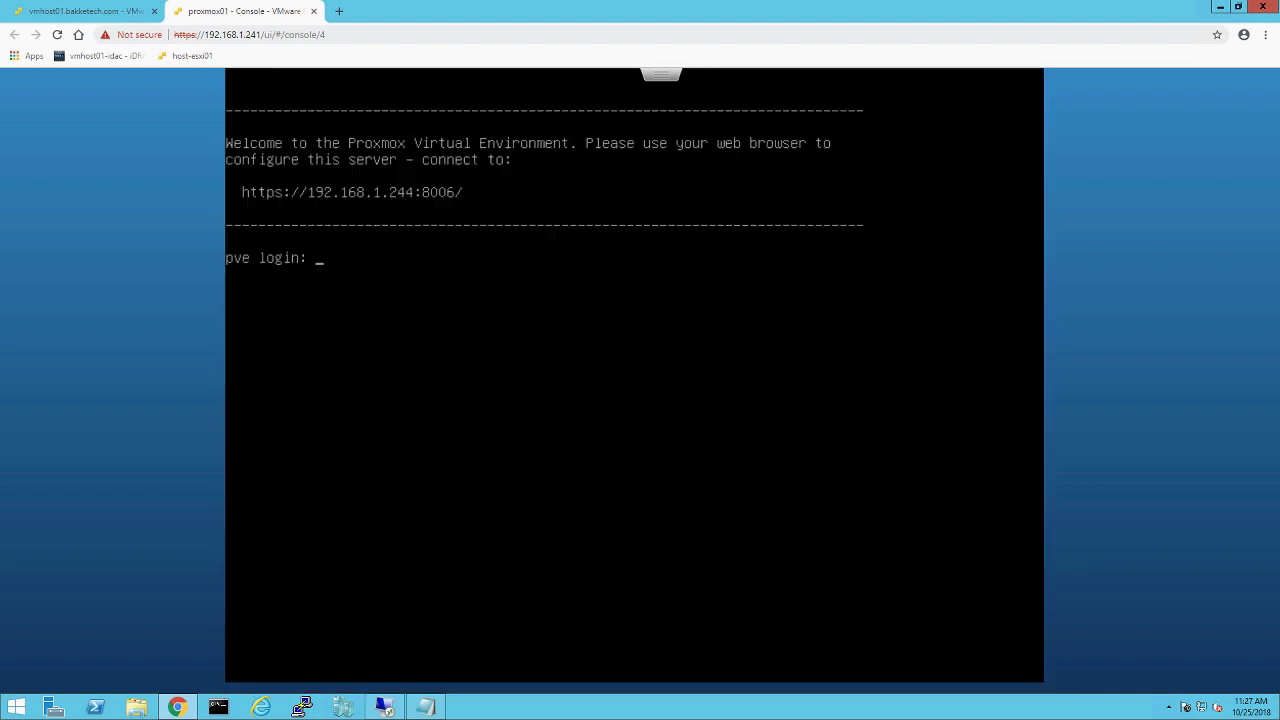
{"action": "left_click", "coordinate": [339, 11]}
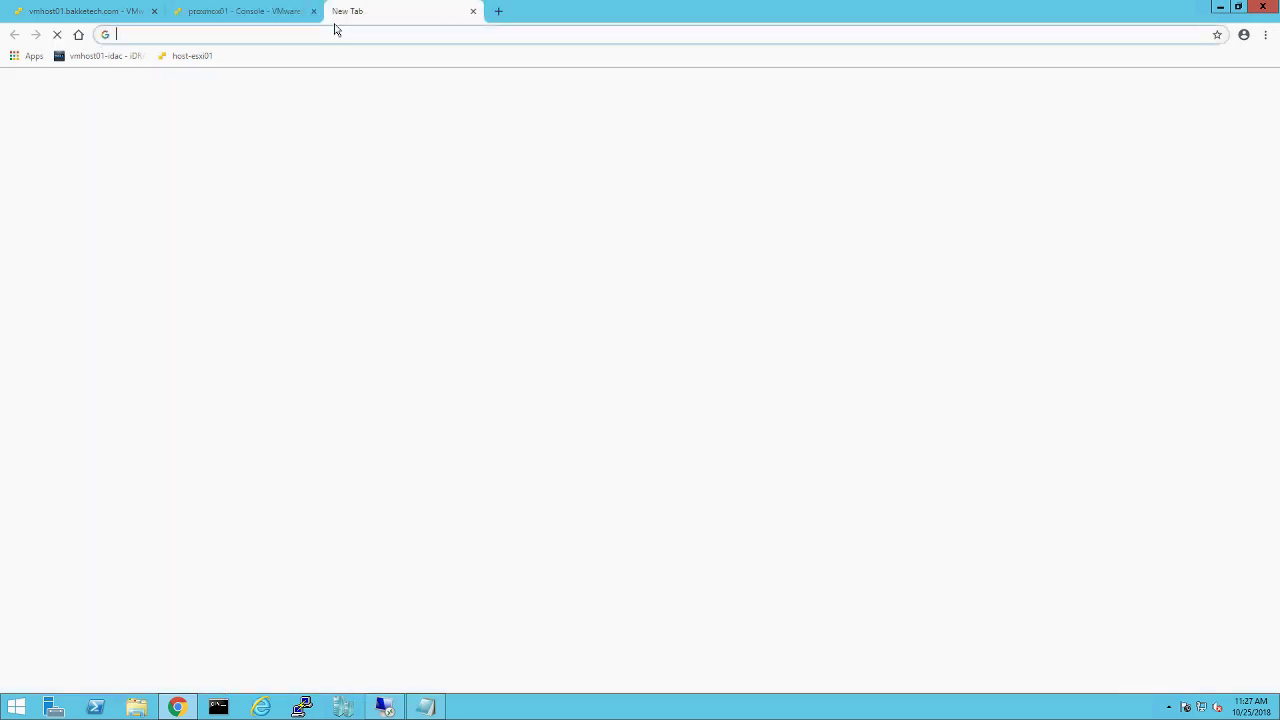
{"action": "type", "text": "https://192"}
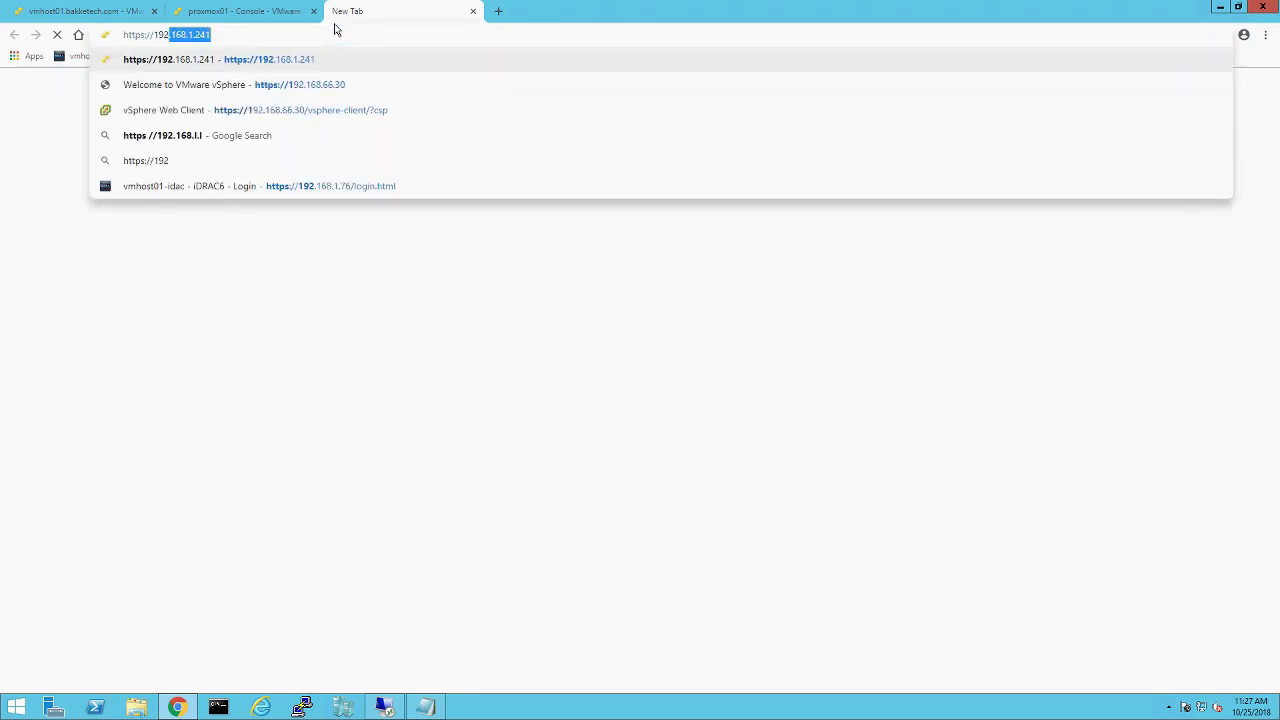
{"action": "type", "text": ".168.1.24"}
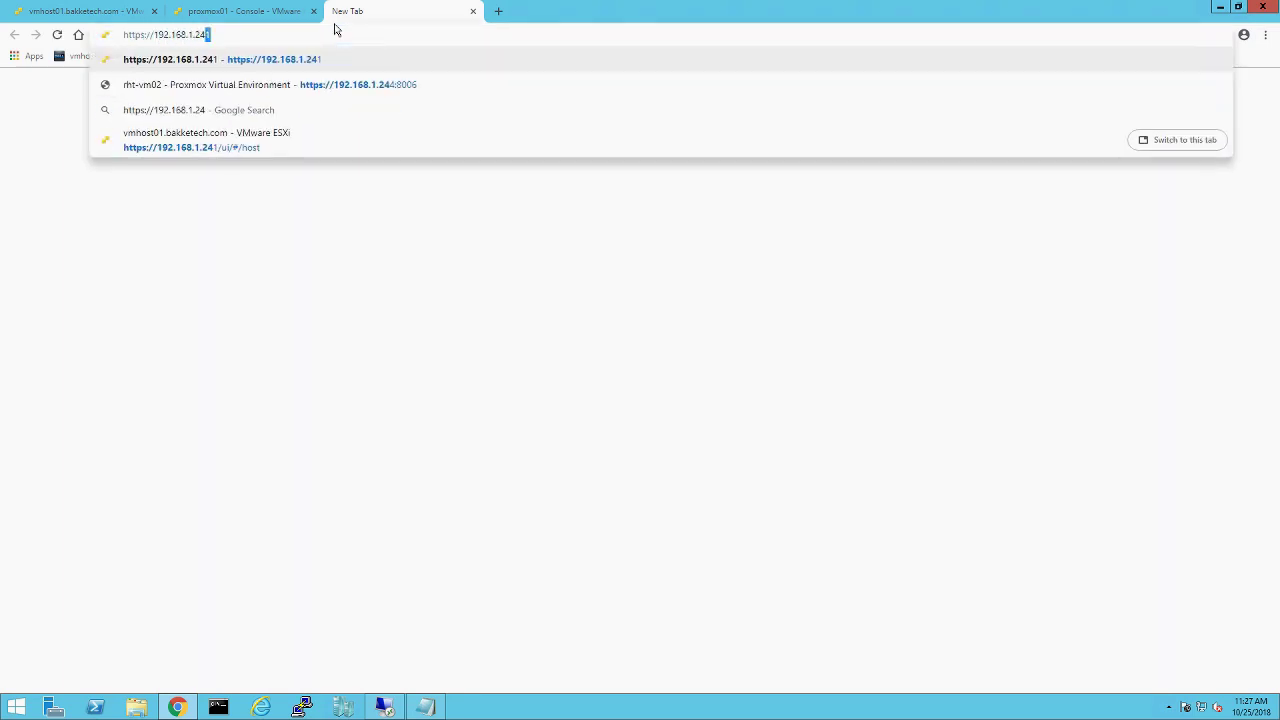
{"action": "type", "text": "4:80"}
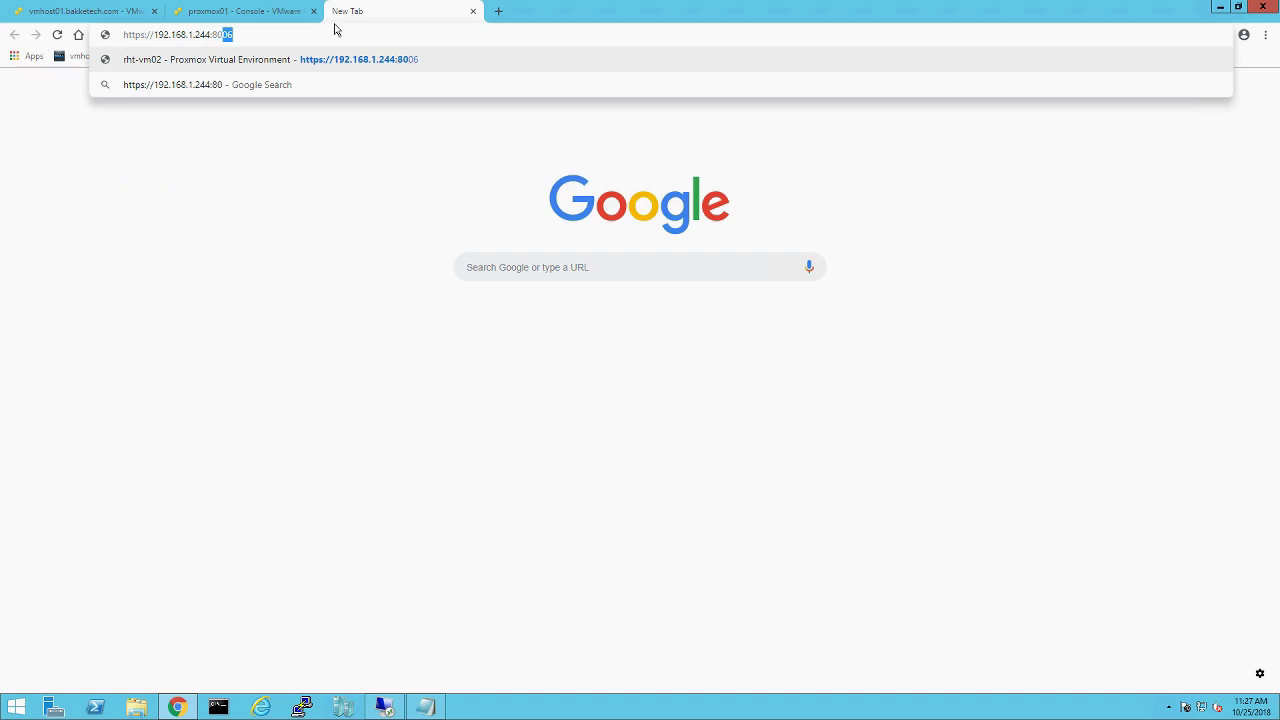
{"action": "type", "text": "07"}
{"action": "key", "text": "BackSpace"}
{"action": "type", "text": "6"}
{"action": "key", "text": "Return"}
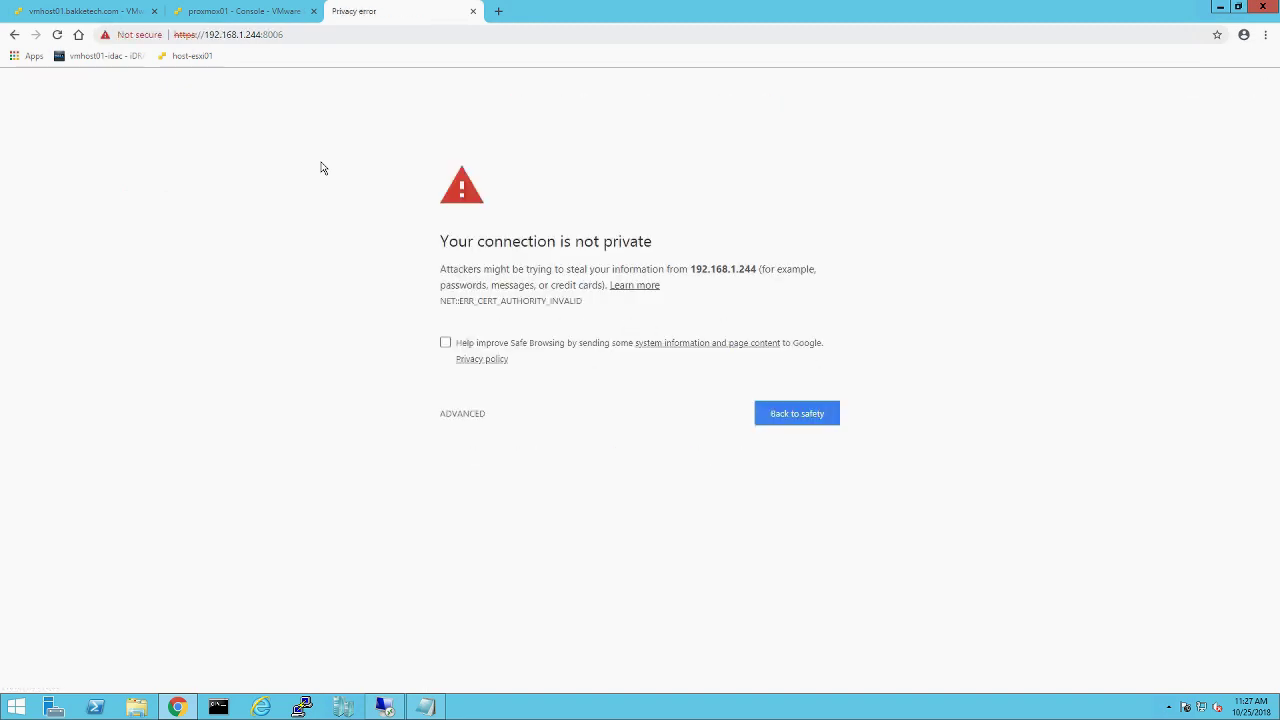
{"action": "left_click", "coordinate": [477, 414]}
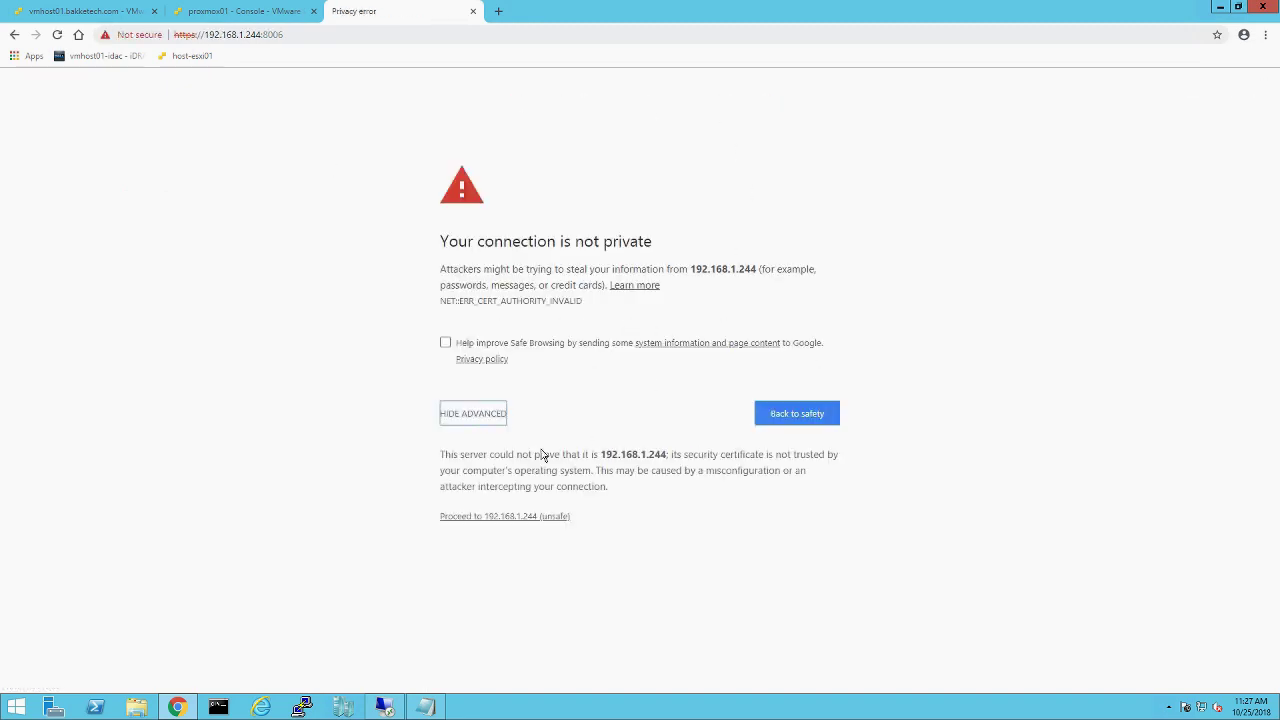
{"action": "left_click", "coordinate": [498, 517]}
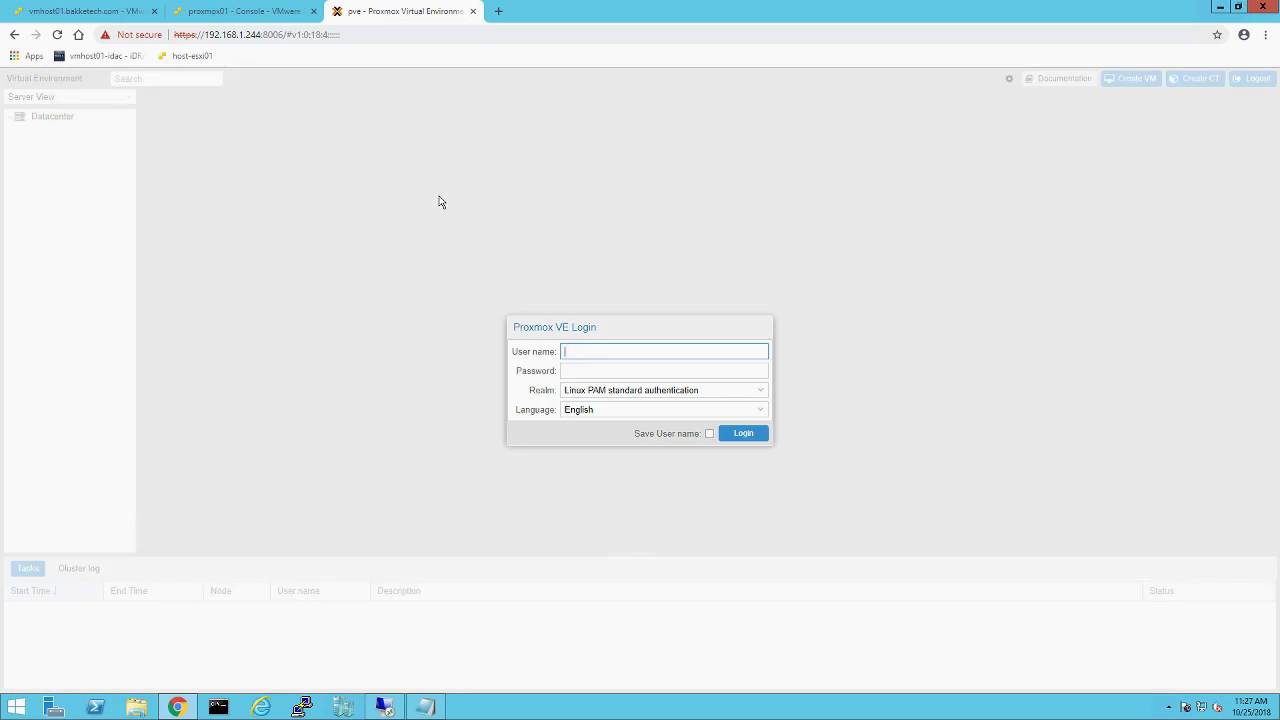
Step: Log in to the Proxmox VE web interface as root with the account password
{"action": "type", "text": "oot"}
{"action": "key", "text": "Tab"}
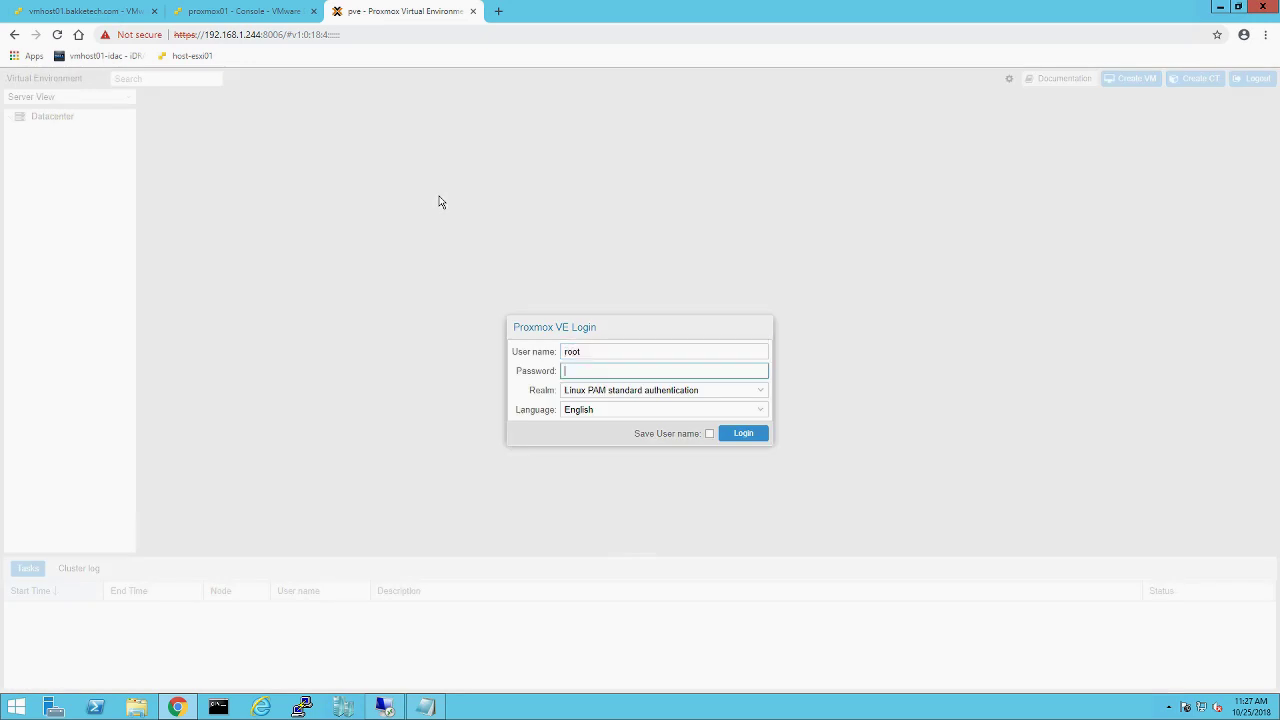
{"action": "type", "text": "•••••••••"}
{"action": "key", "text": "Return"}
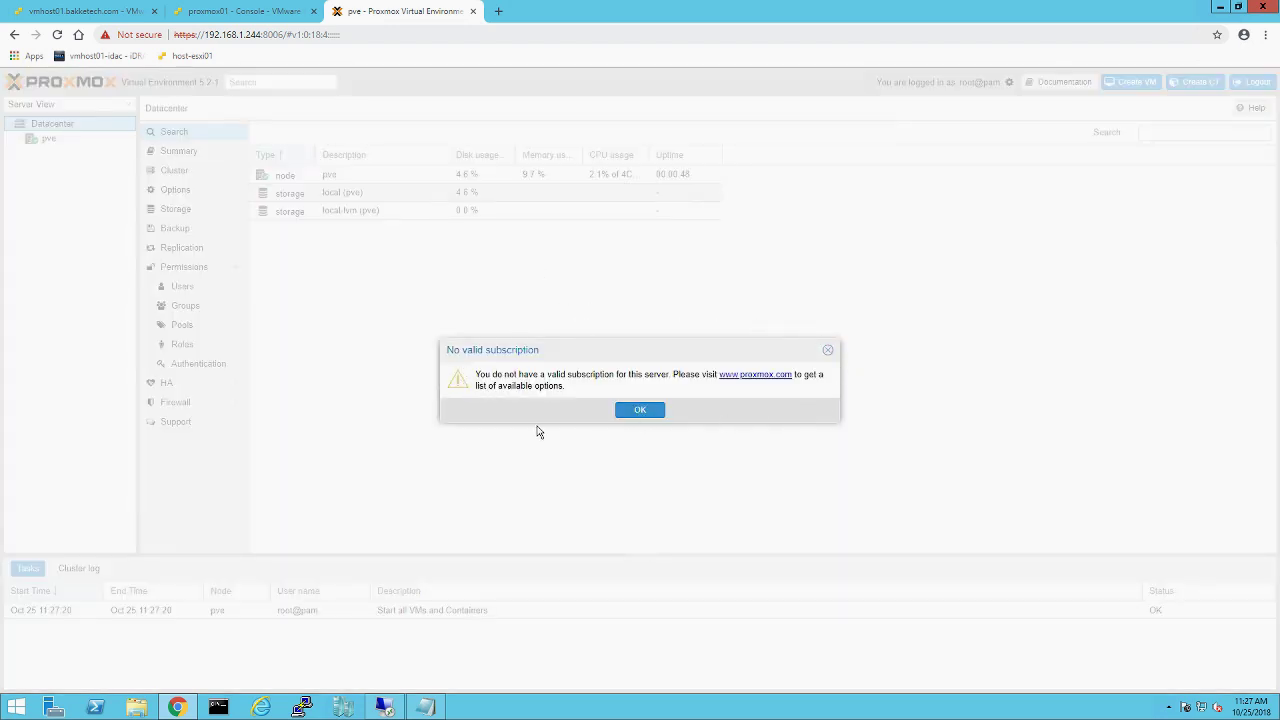
Step: Dismiss the subscription notice, expand node pve, and preview then cancel the Create VM wizard
{"action": "left_click", "coordinate": [645, 409]}
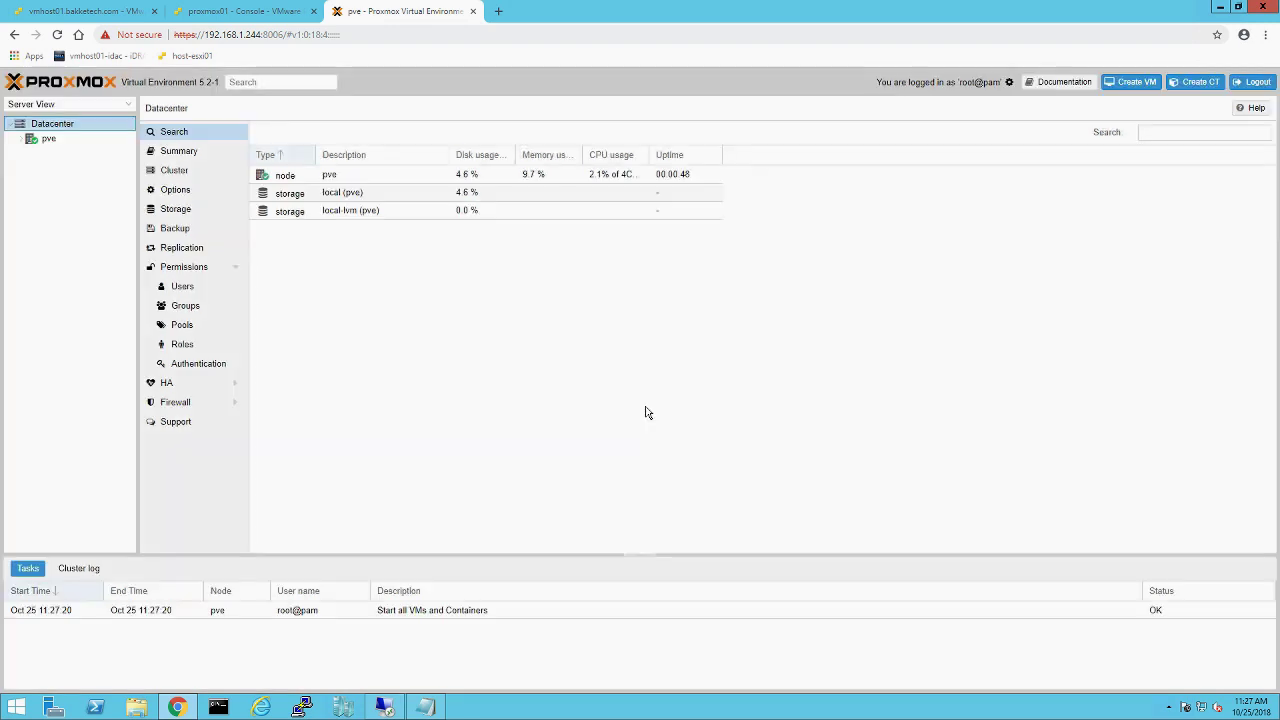
{"action": "left_click", "coordinate": [21, 140]}
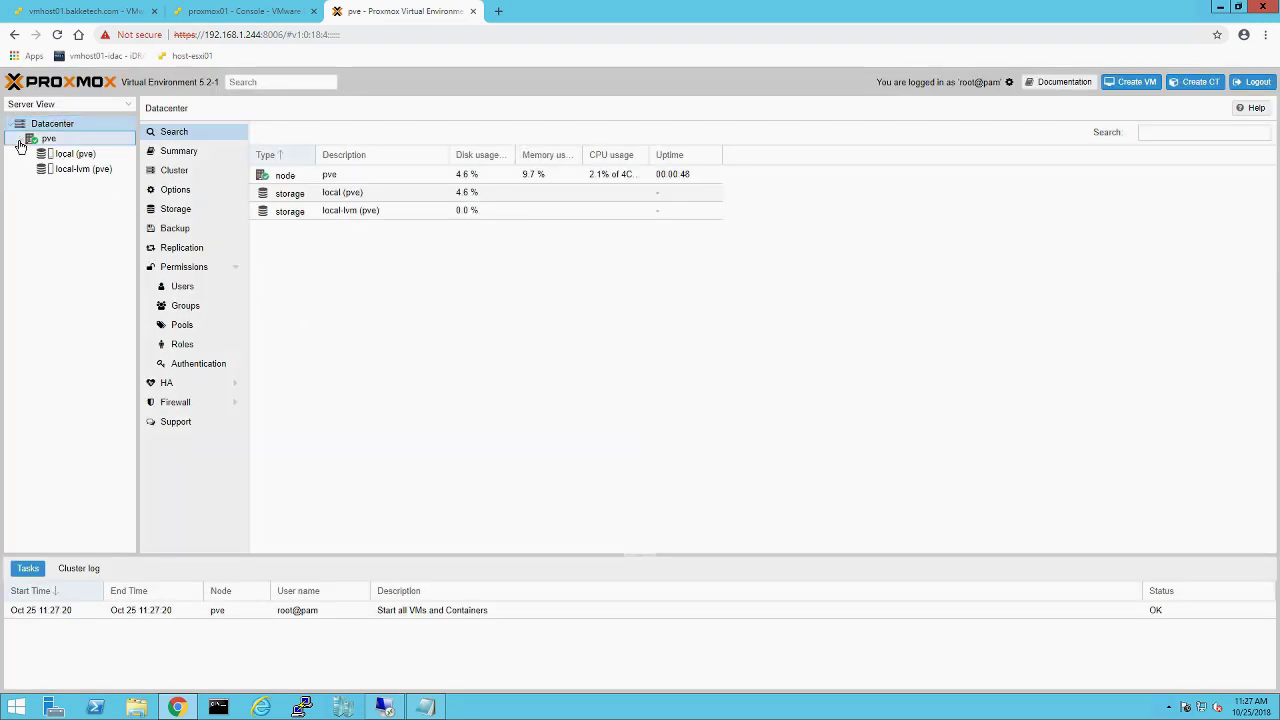
{"action": "right_click", "coordinate": [77, 141]}
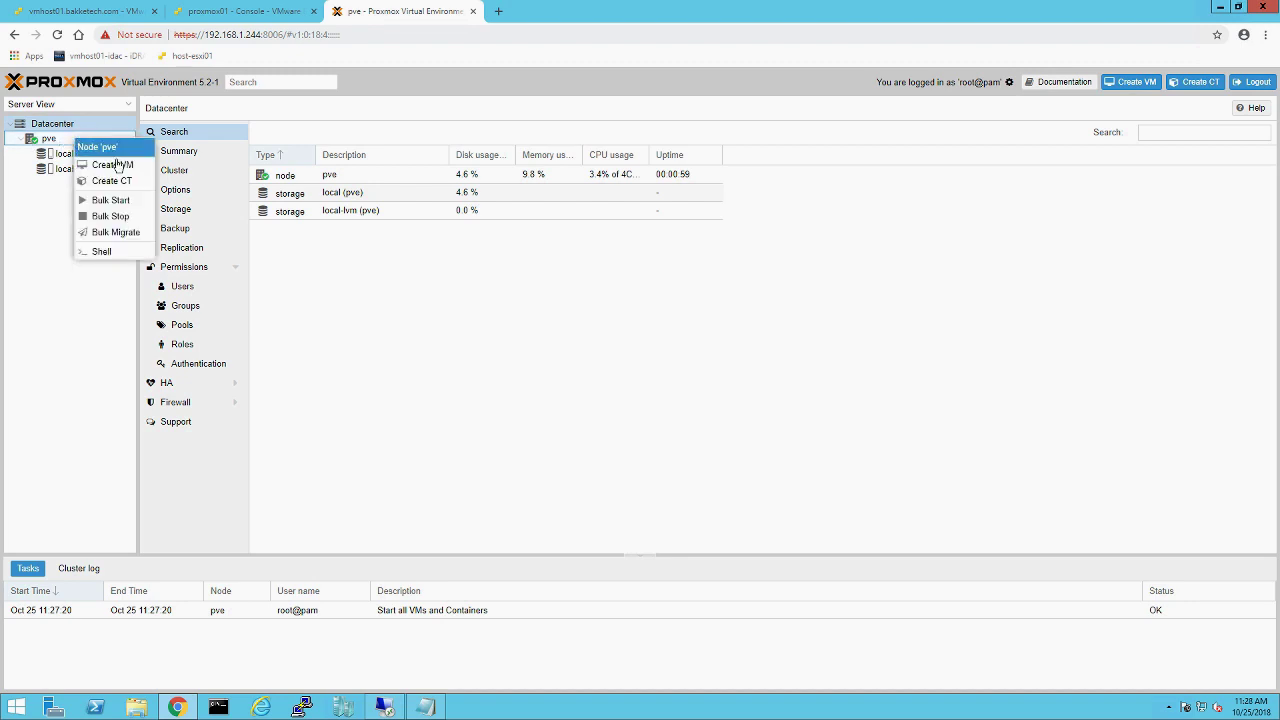
{"action": "key", "text": "Return"}
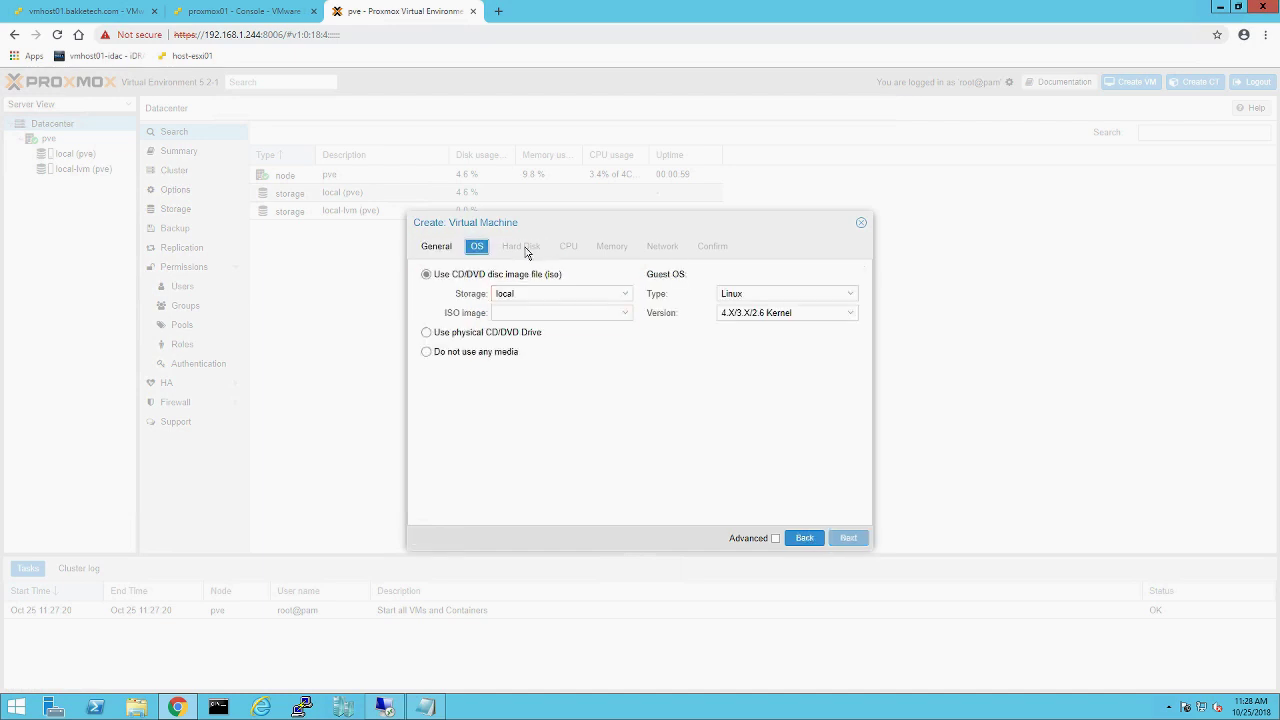
{"action": "left_click", "coordinate": [442, 247]}
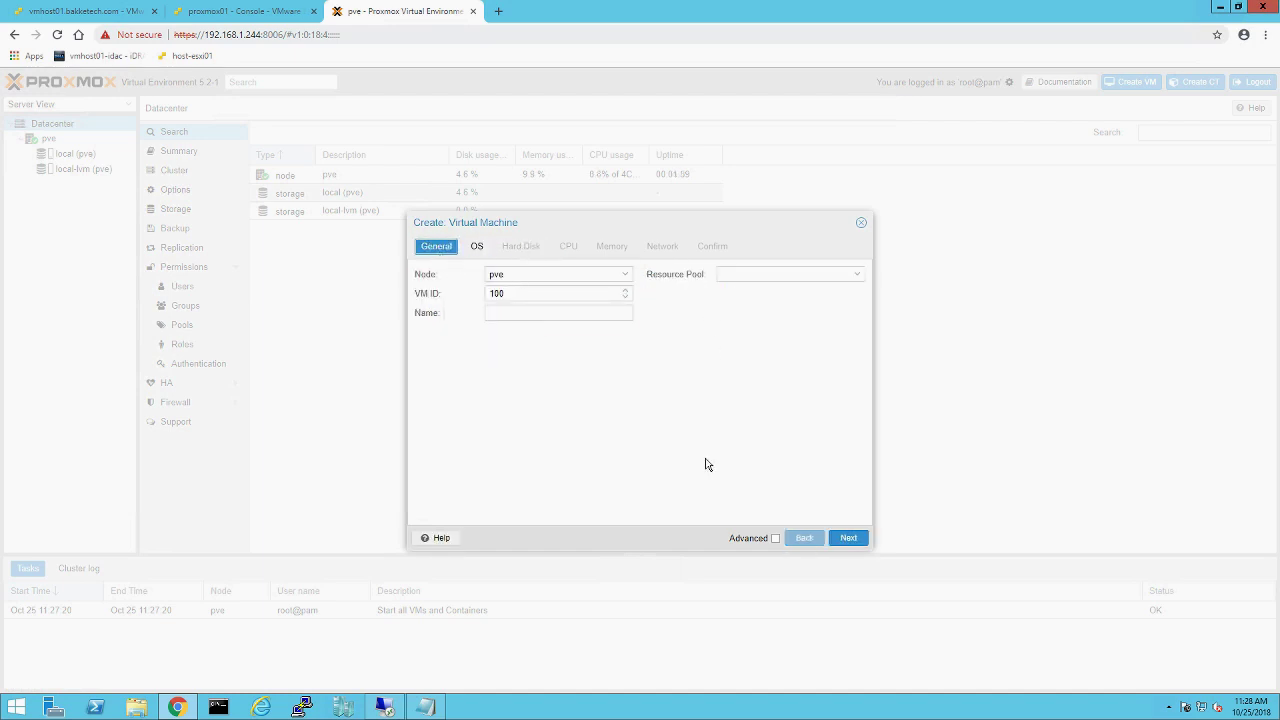
{"action": "left_click", "coordinate": [861, 224]}
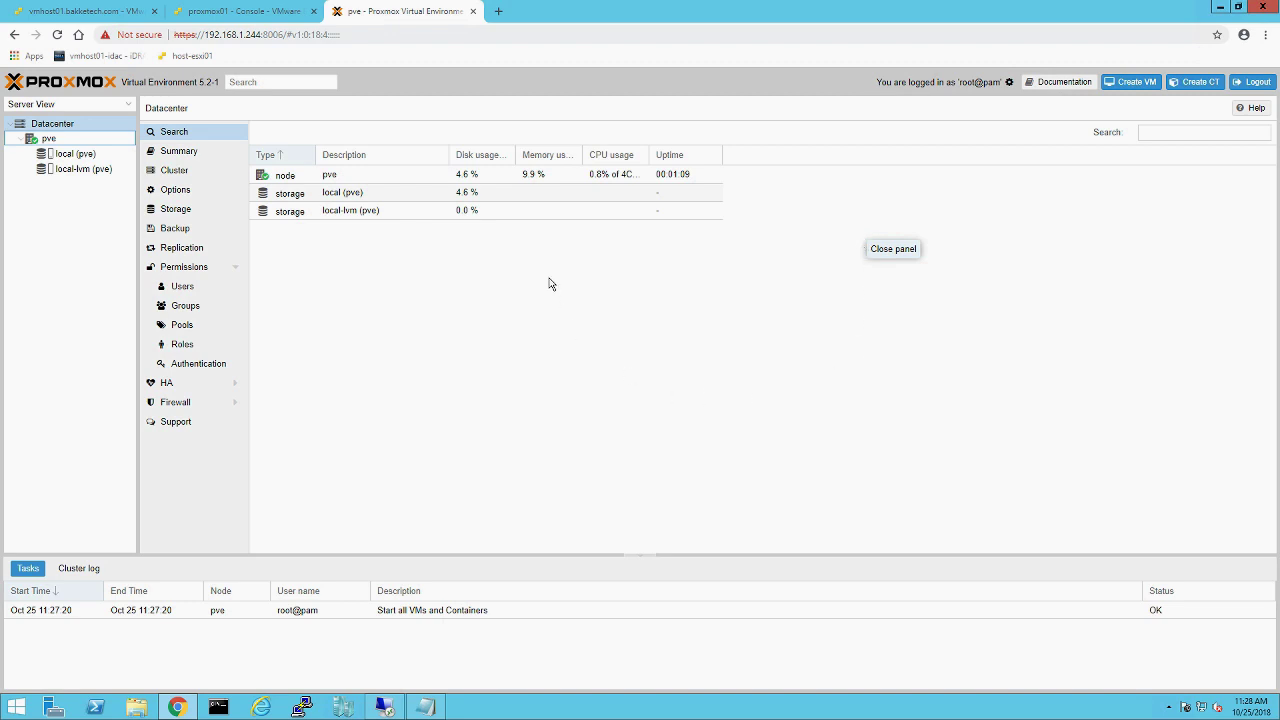